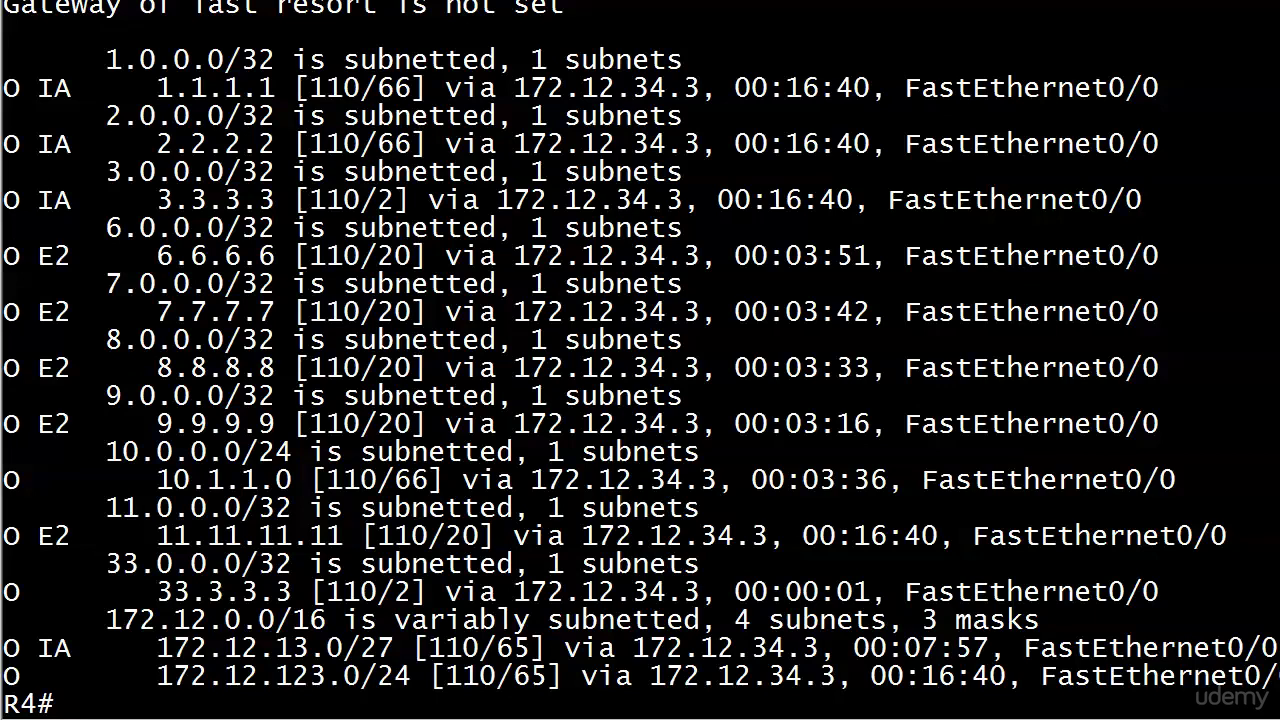
- Try to configure area 0 as a stub area under OSPF process 1 on R4
text(conf t)
key(Return)
text(area)
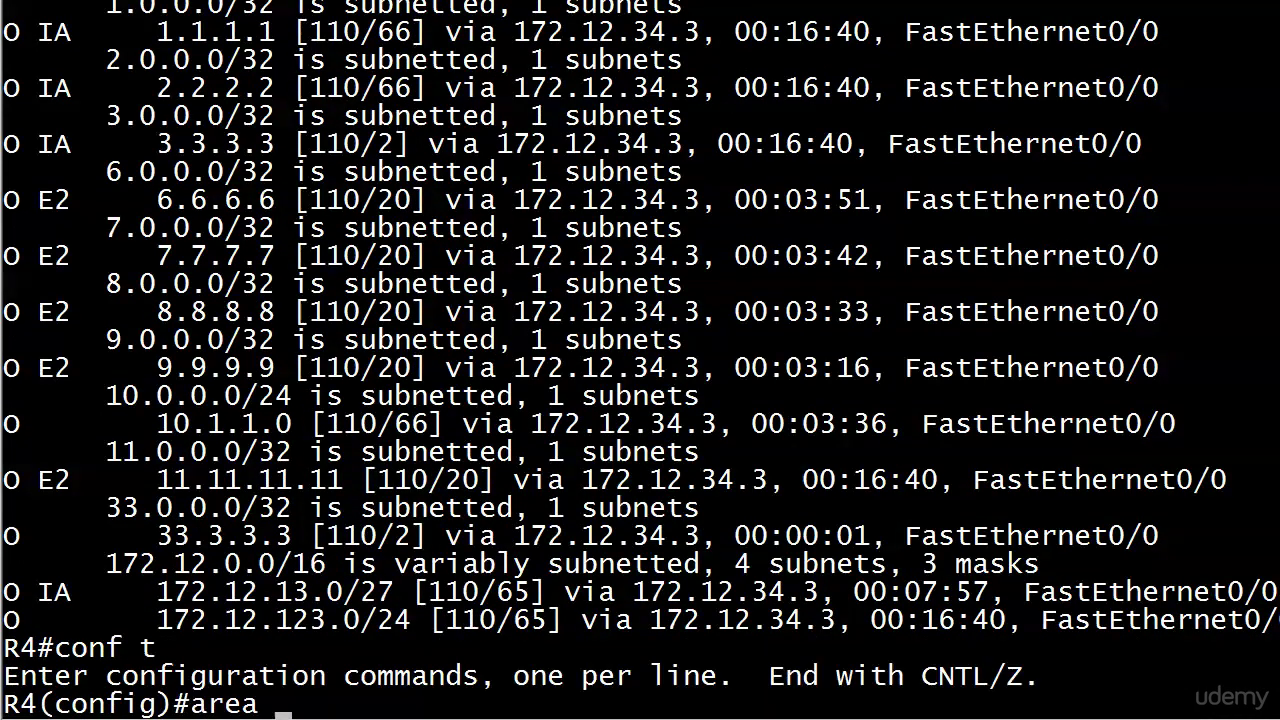
key(BackSpace)
key(BackSpace)
key(BackSpace)
key(BackSpace)
key(BackSpace)
text(router ospf 1)
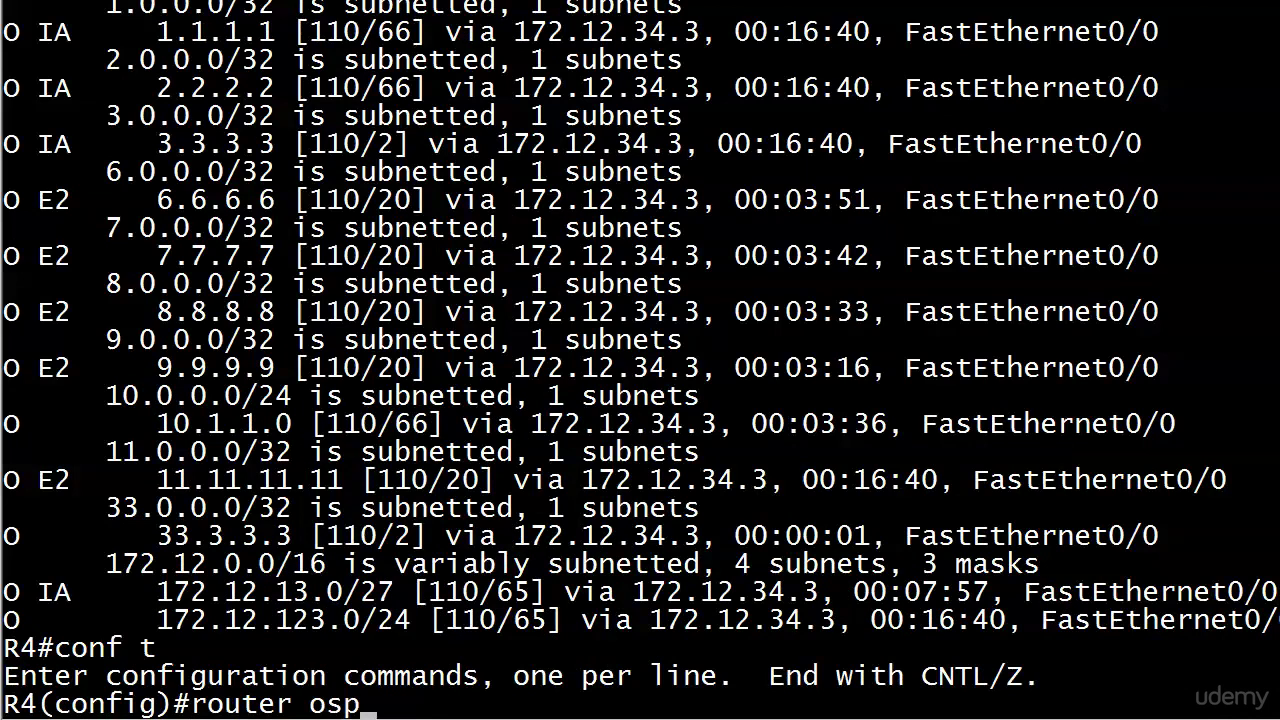
key(Return)
text(area 0 stub)
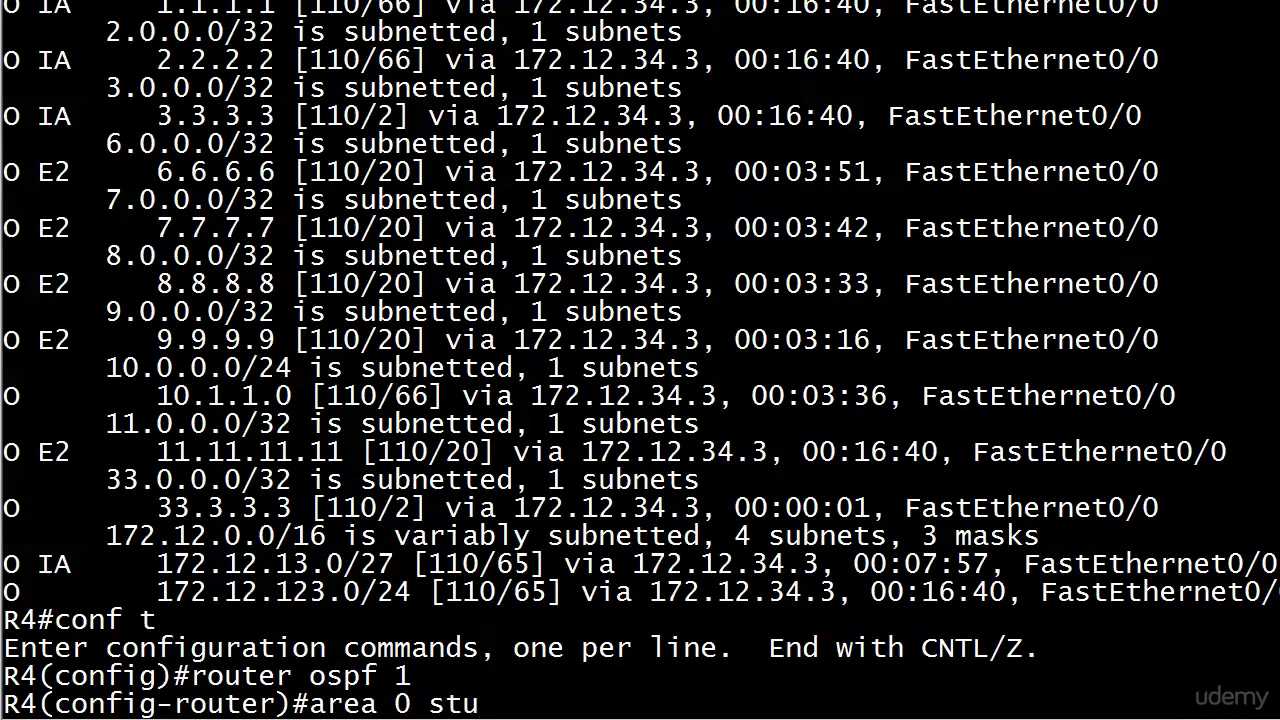
key(Return)
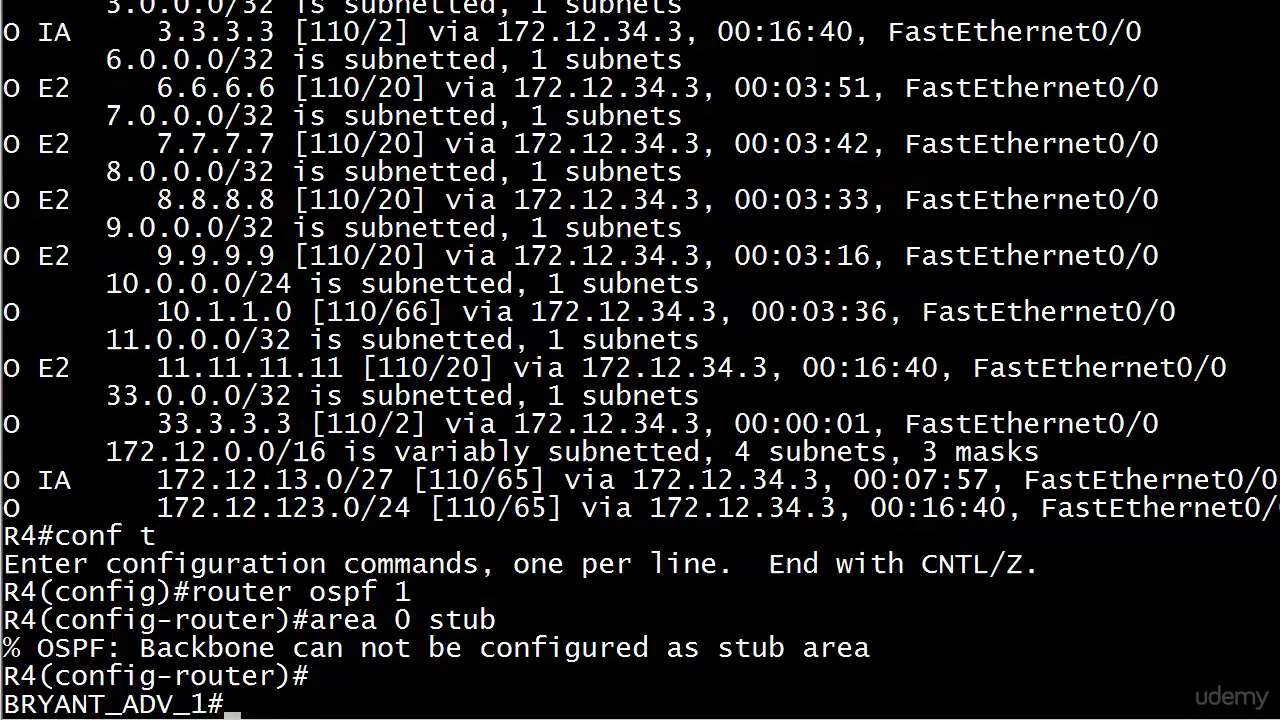
- Resume connection 3 to R3 and enter the router configuration for OSPF process 1
text(3)
key(Return)
key(Return)
text(conf t)
key(Return)
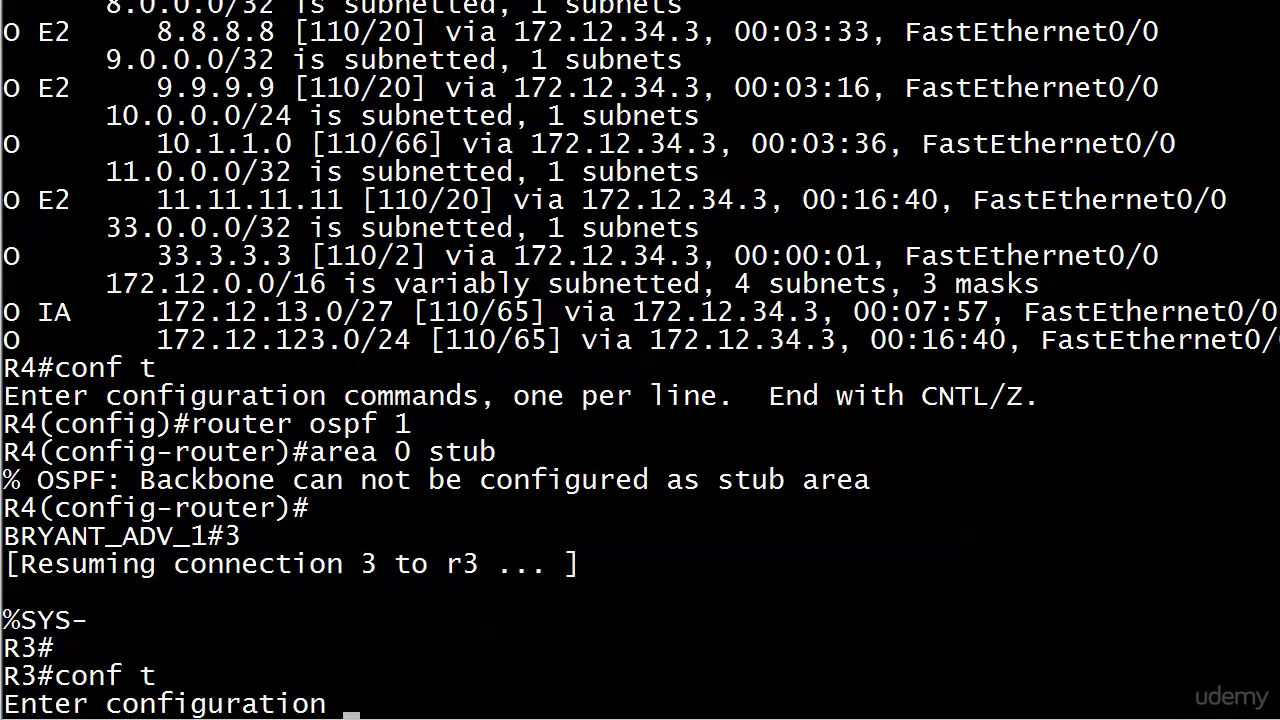
text(router ospf 1)
key(Return)
- List the options for default-information originate, apply the command without options on R3, and leave configuration mode
text(default-info)
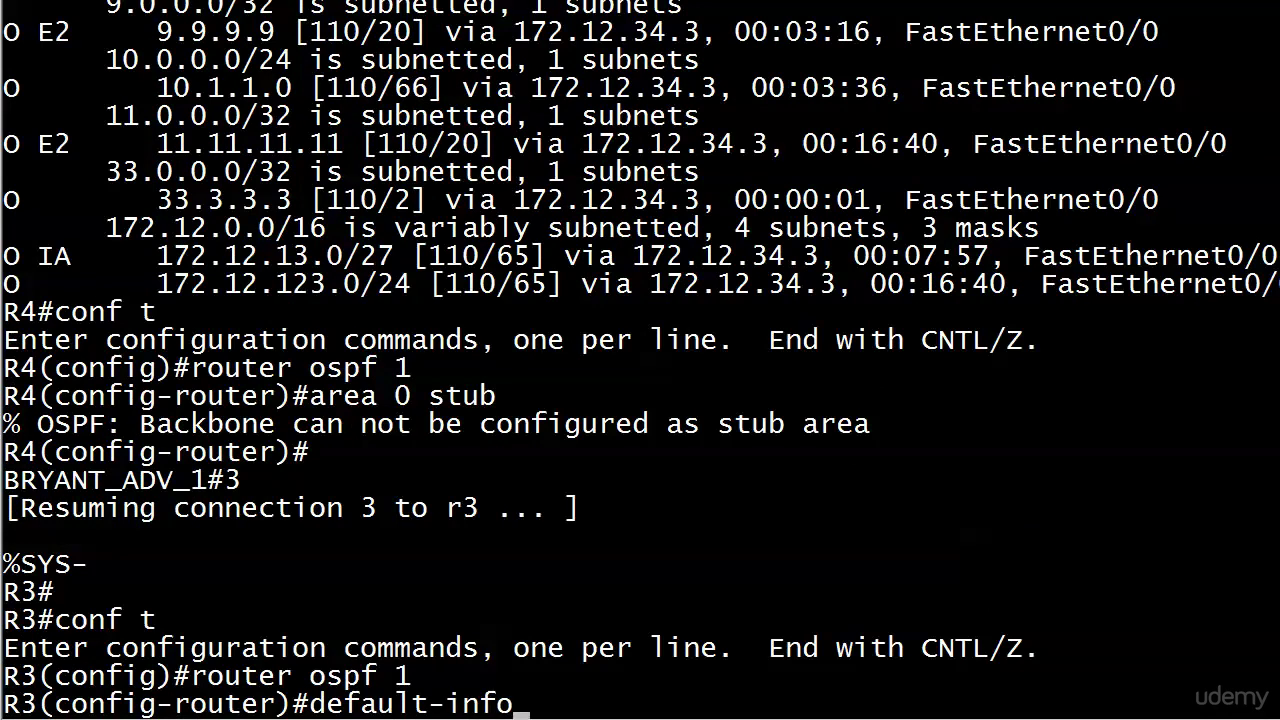
text(rmation)
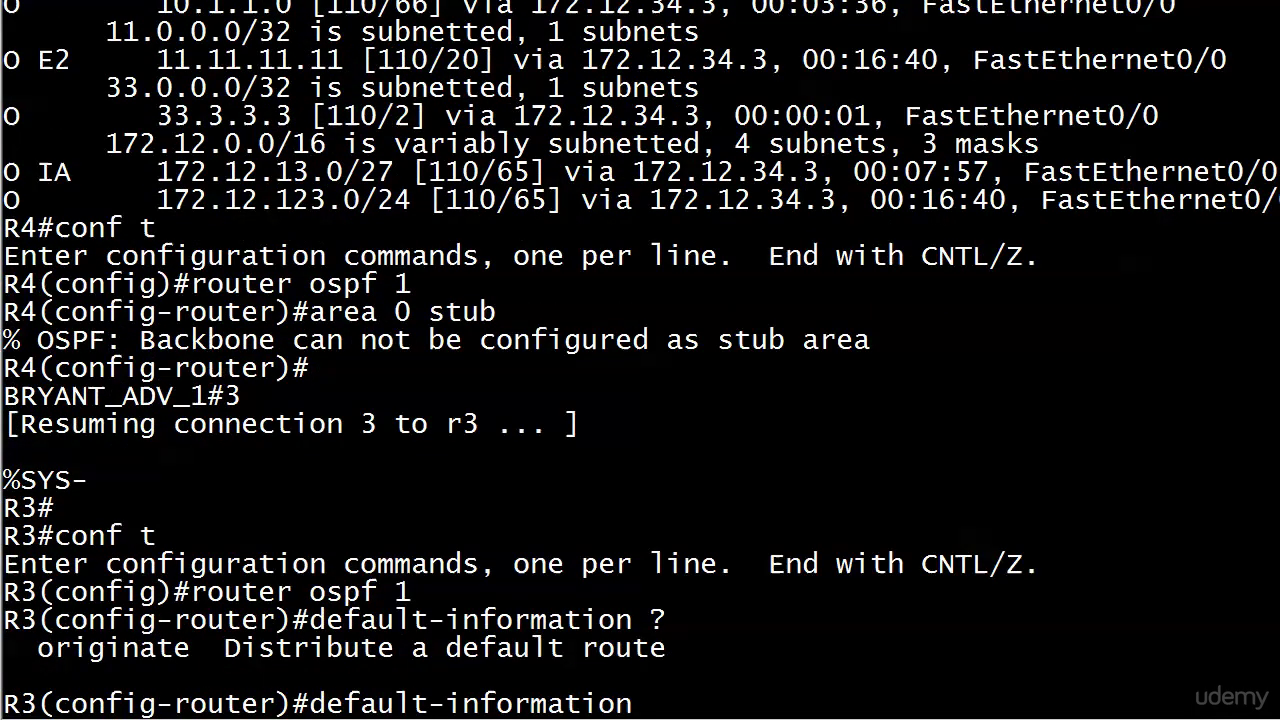
text( ?originate )
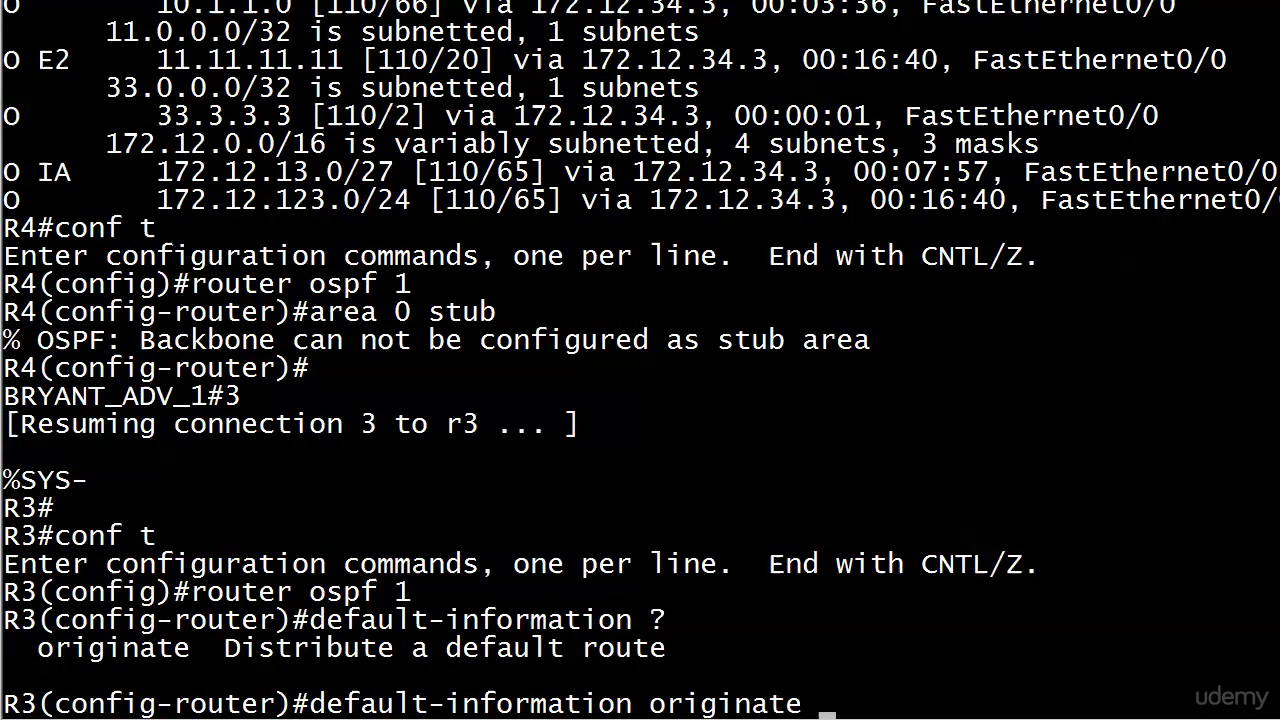
text(?)
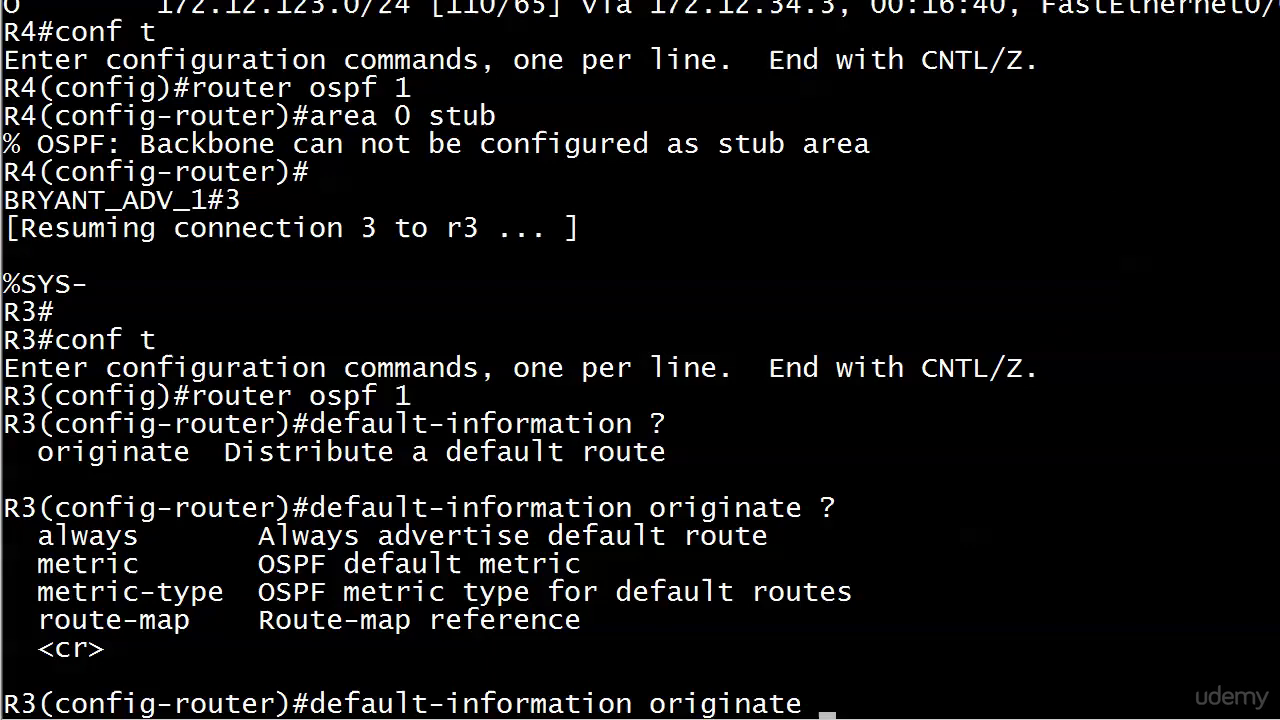
key(BackSpace)
key(Return)
key(ctrl+z)
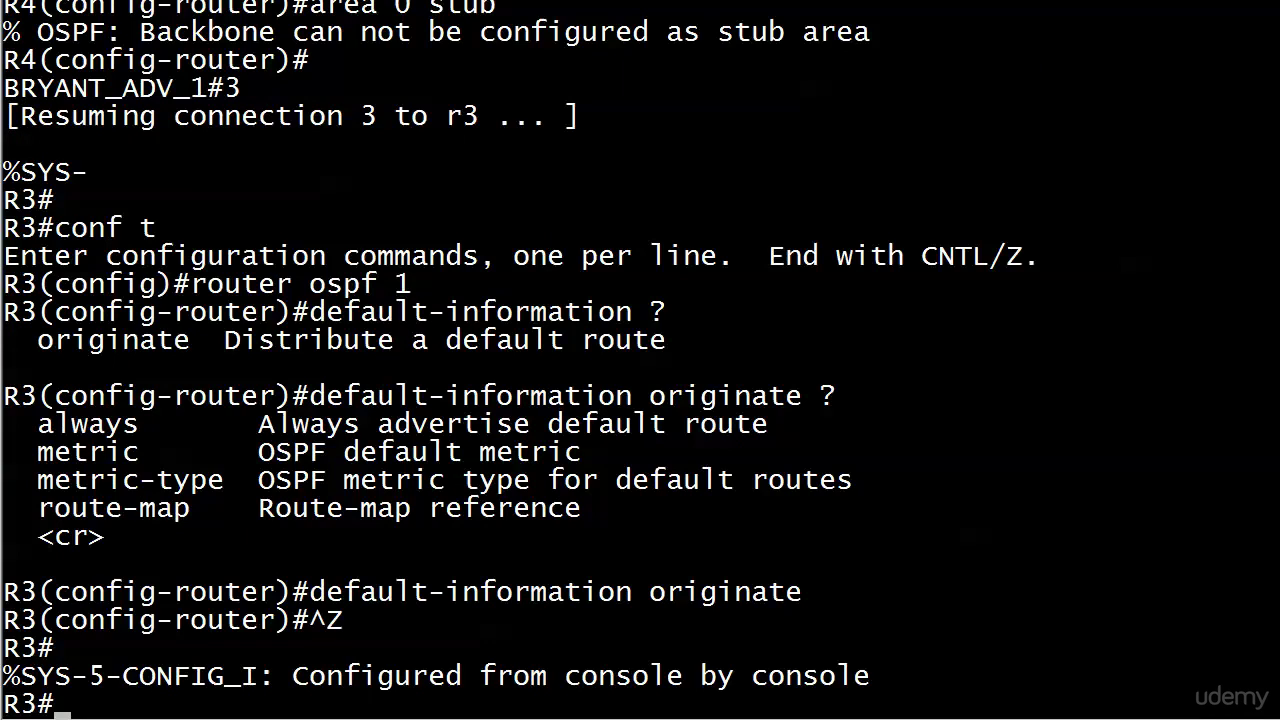
- Suspend the R3 session, resume connection 4 to R4, and return it to privileged EXEC mode
key(ctrl+shift+6)
text(x)
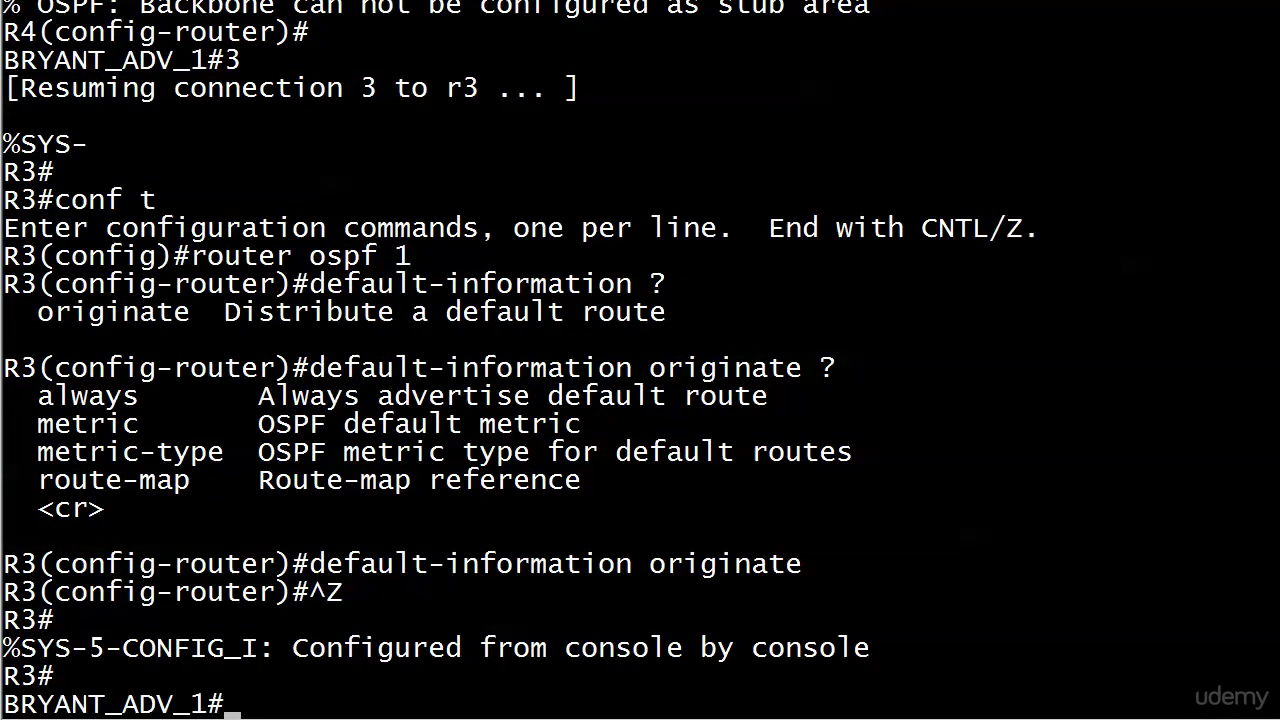
text(4)
key(Return)
key(Return)
text(sho)
key(BackSpace)
key(BackSpace)
key(BackSpace)
key(ctrl+z)
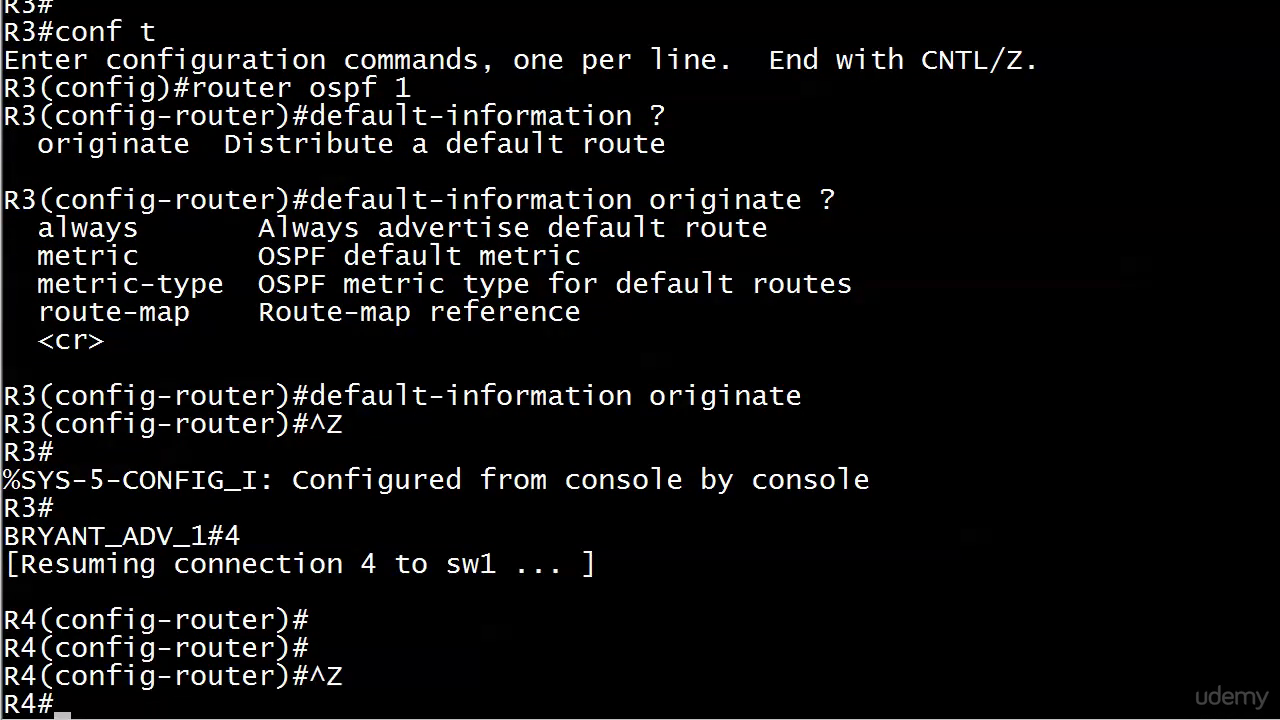
- Display the OSPF routes on R4 and review the gateway of last resort and the default-information originate command used on R3
key(Return)
text(shwo)
key(BackSpace)
key(BackSpace)
key(BackSpace)
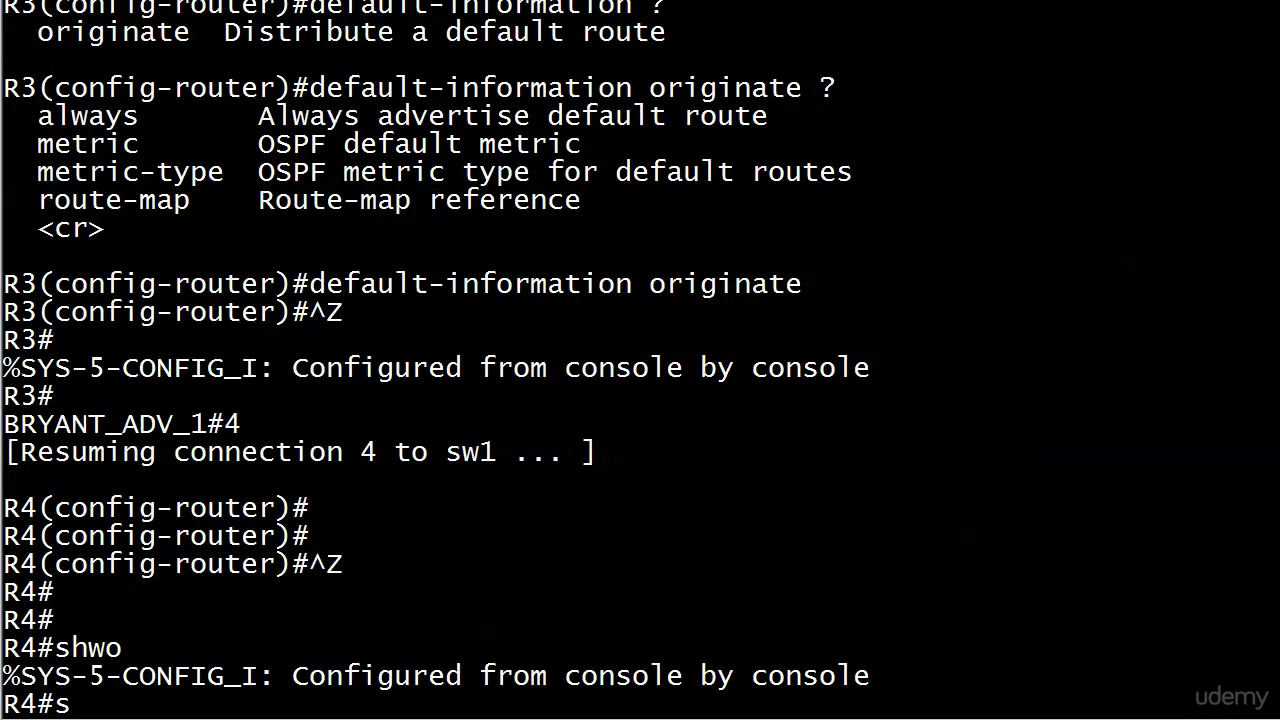
text(how ip route ospf)
key(Return)
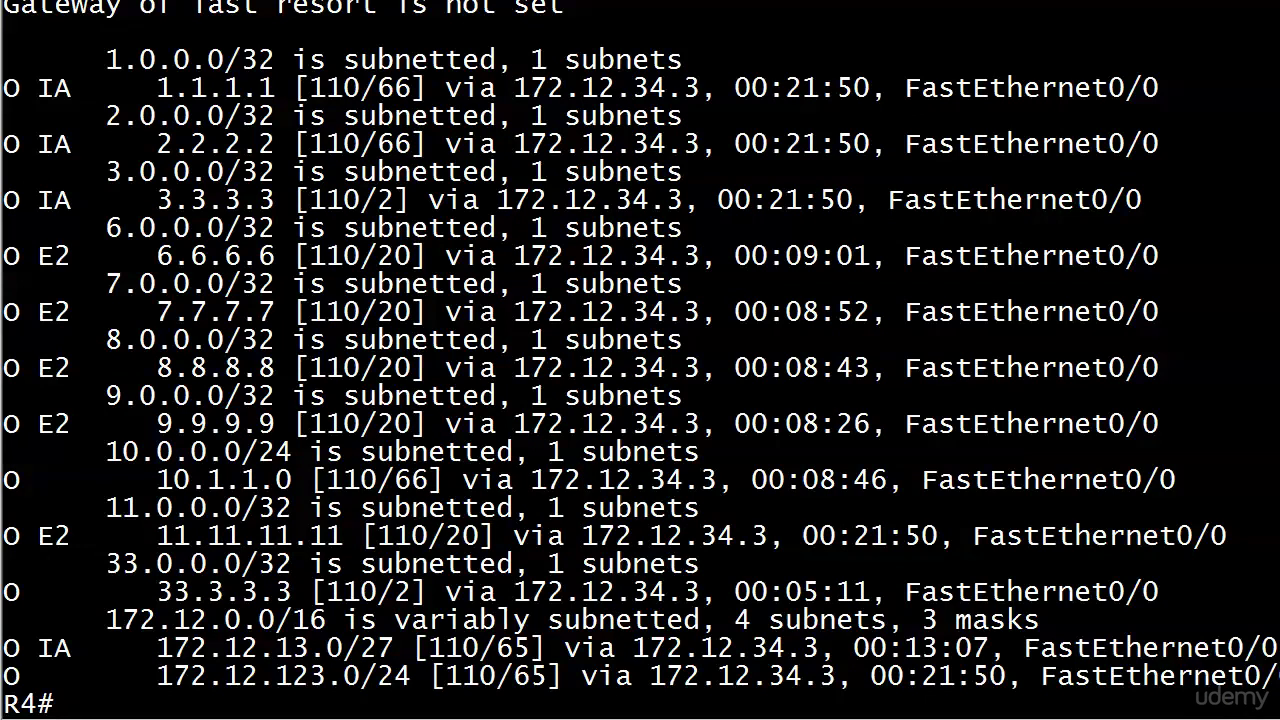
scroll(640, 360, up, 8)
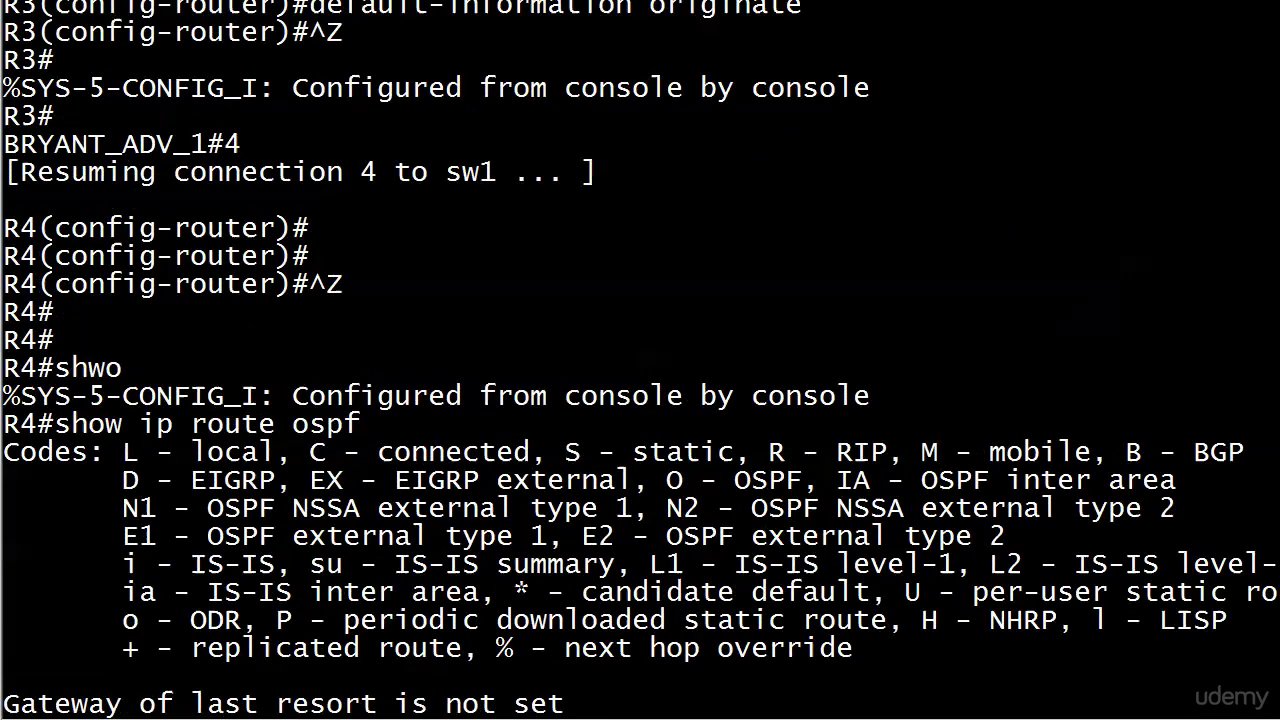
scroll(640, 360, up, 4)
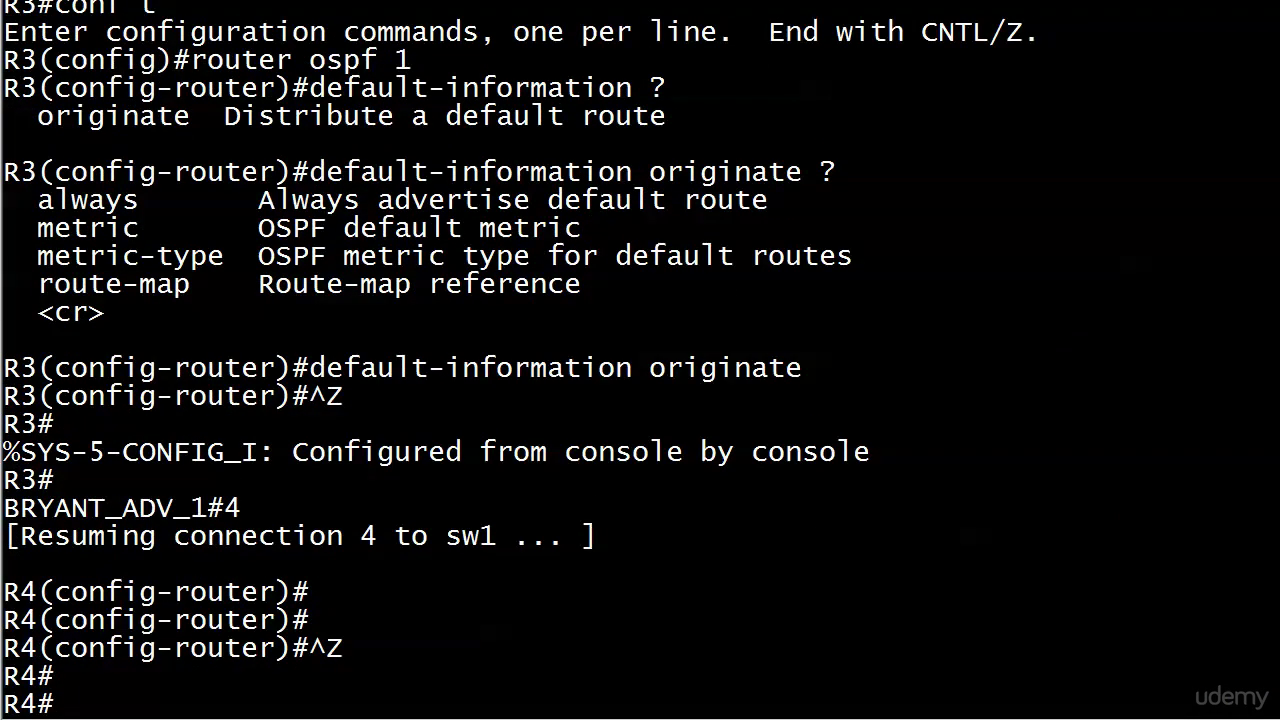
right_click(370, 412)
click(420, 421)
drag(4, 368, 836, 370)
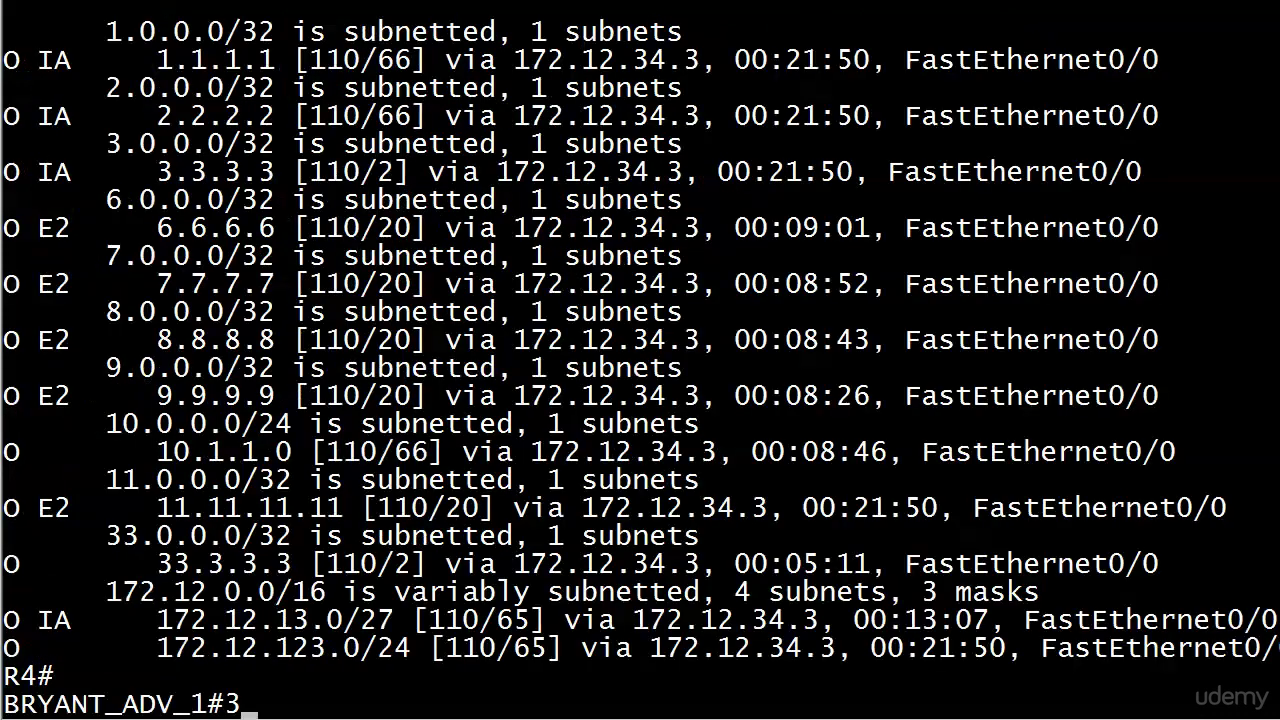
- Resume connection 3 to R3 and display its OSPF routes
key(Return)
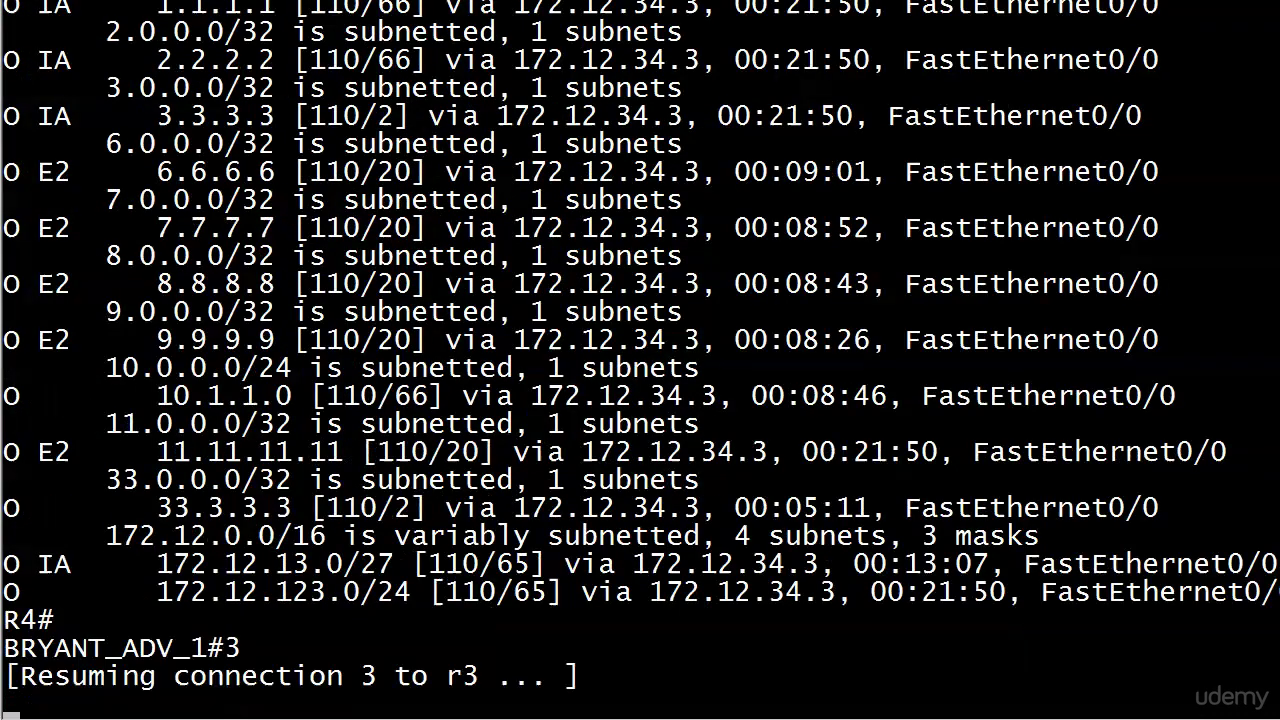
key(Return)
key(Return)
text(show ip route ospf)
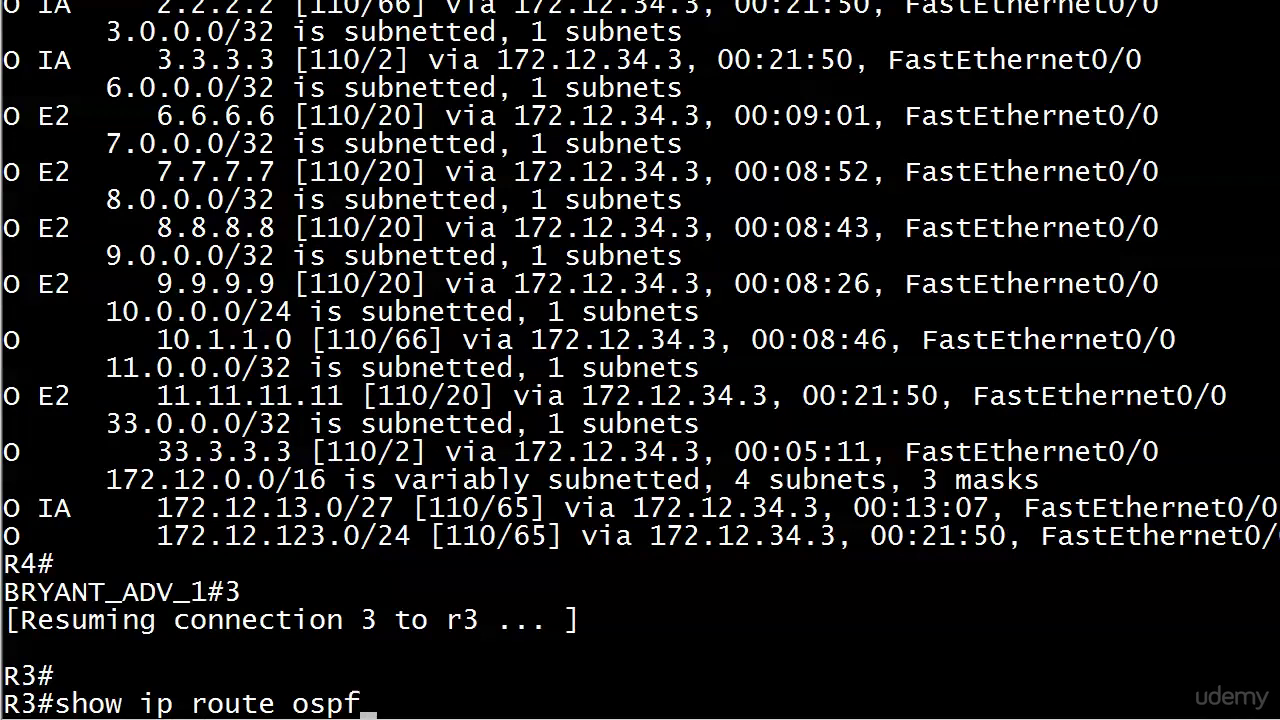
key(Return)
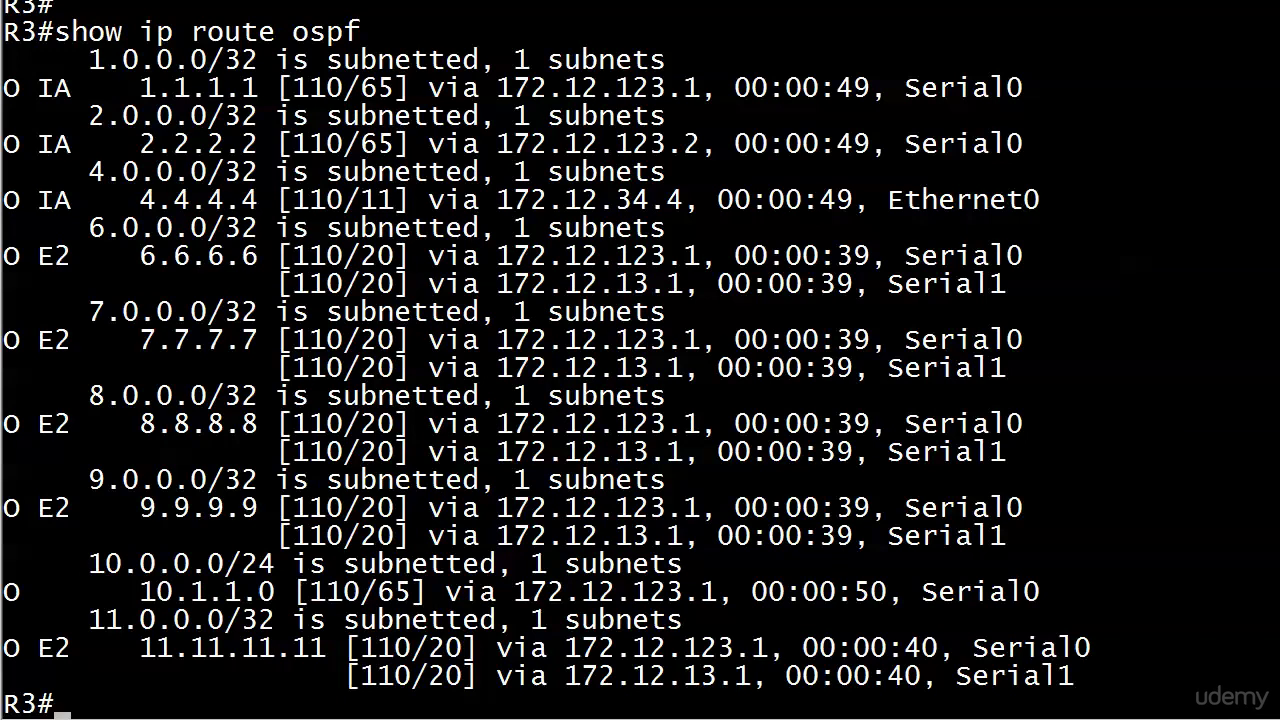
- Remove default-information originate from OSPF process 1 on R3
text(conf t)
key(Return)
text(router ospf 1)
key(Return)
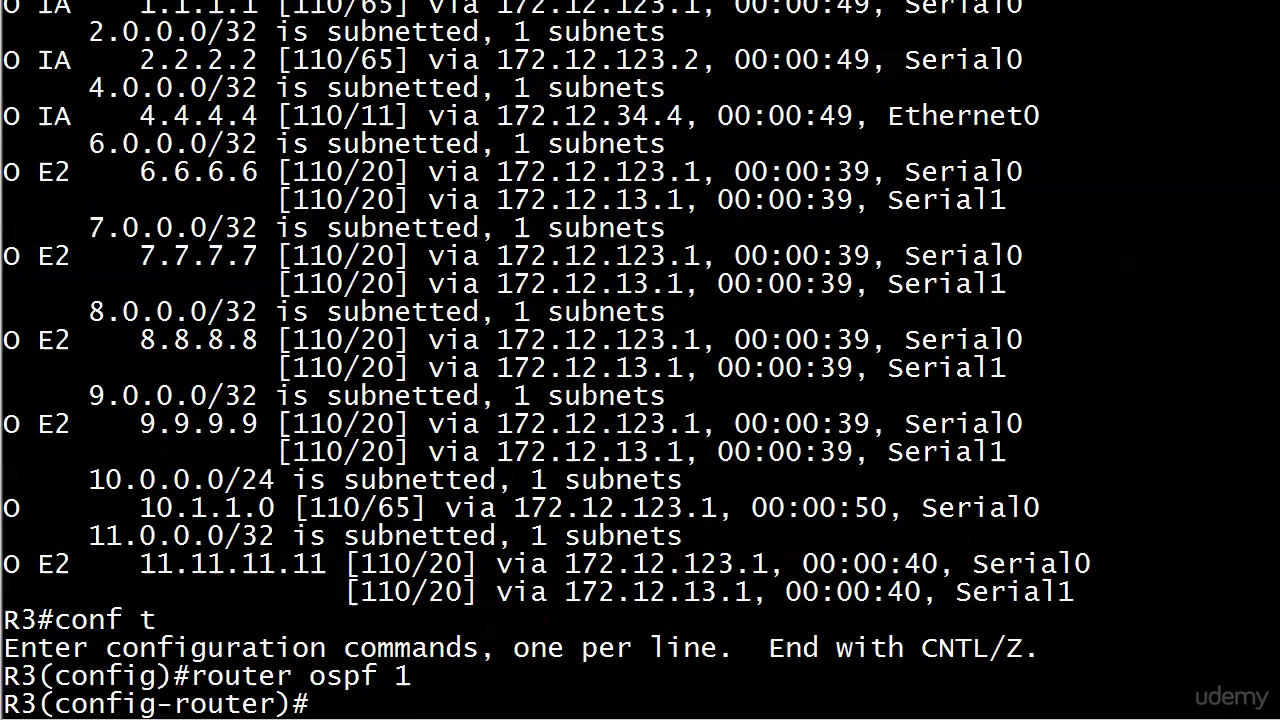
key(Up)
key(ctrl+u)
text(default-information originate)
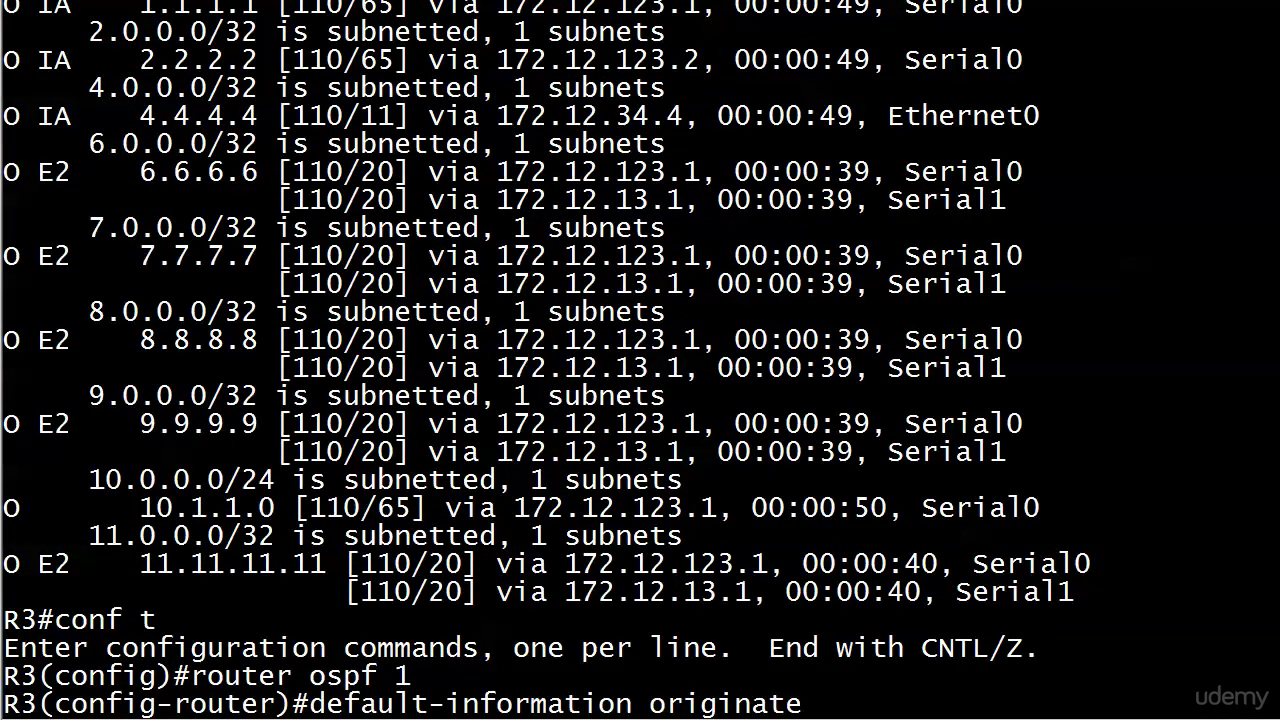
text(no)
key(Return)
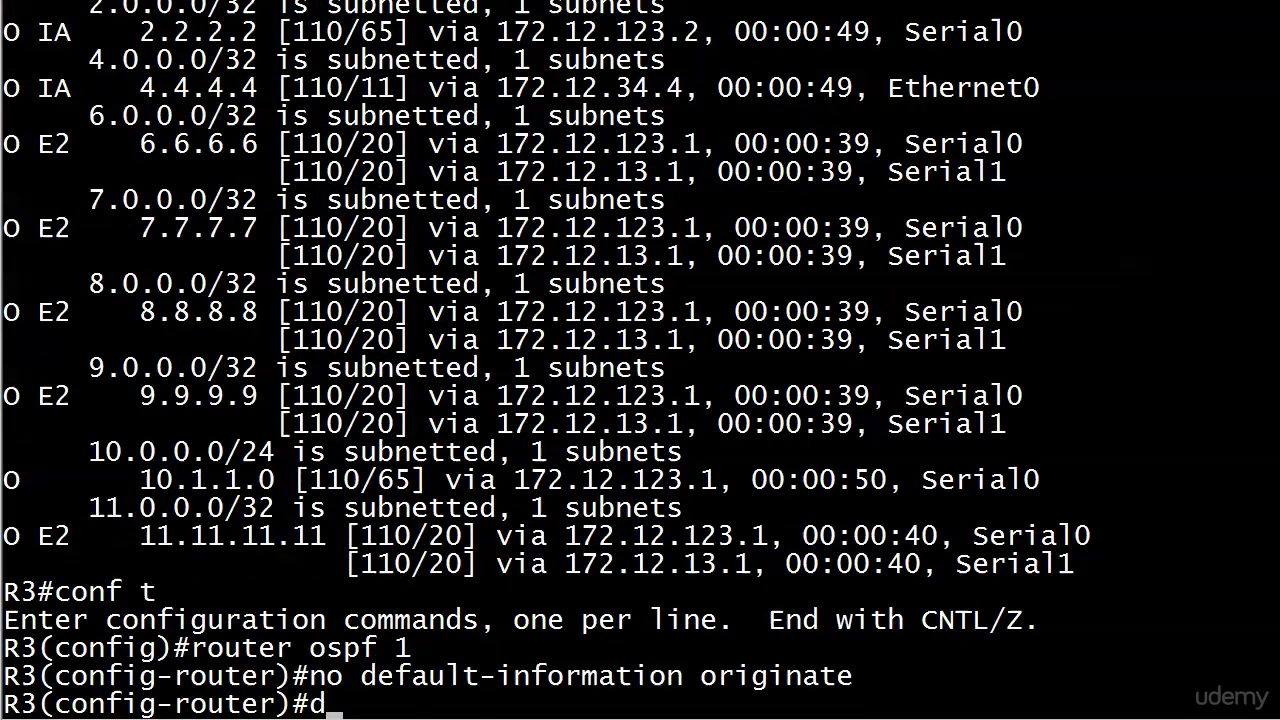
- Check the default-information originate options, apply it with the always option on R3, and save the configuration
text(d)
key(BackSpace)
key(Up)
key(Up)
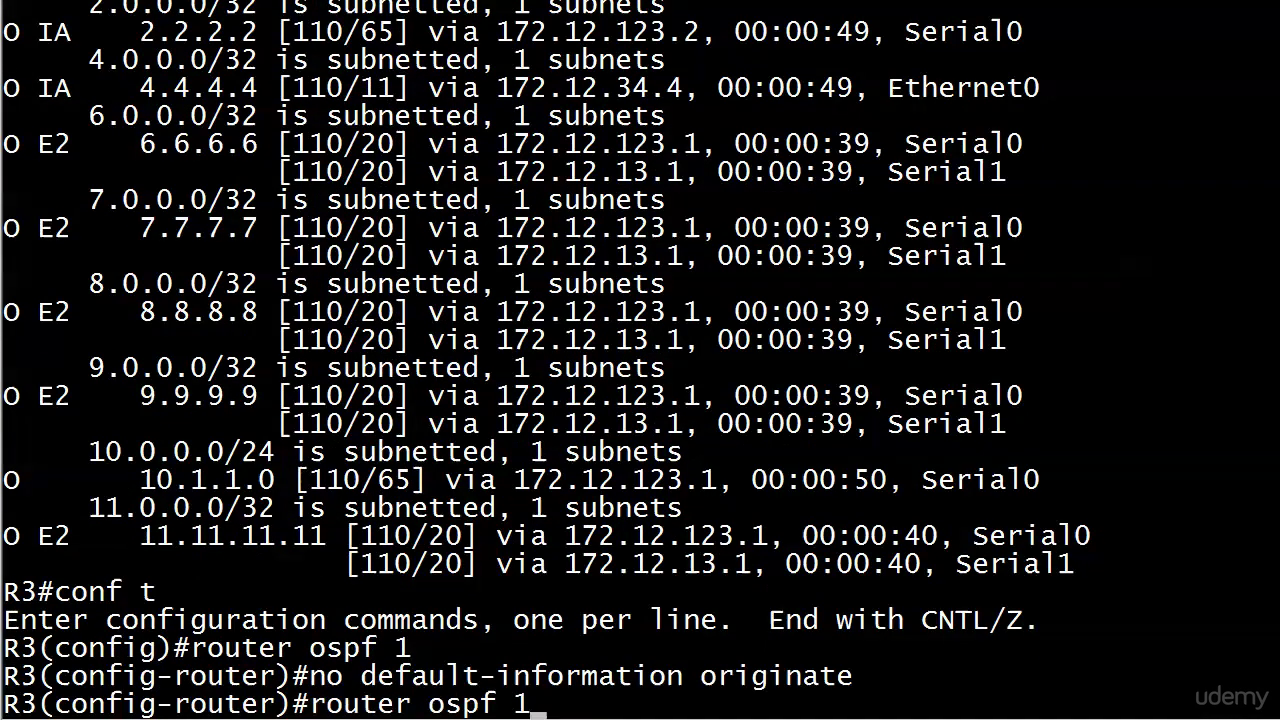
key(Up)
text(?)
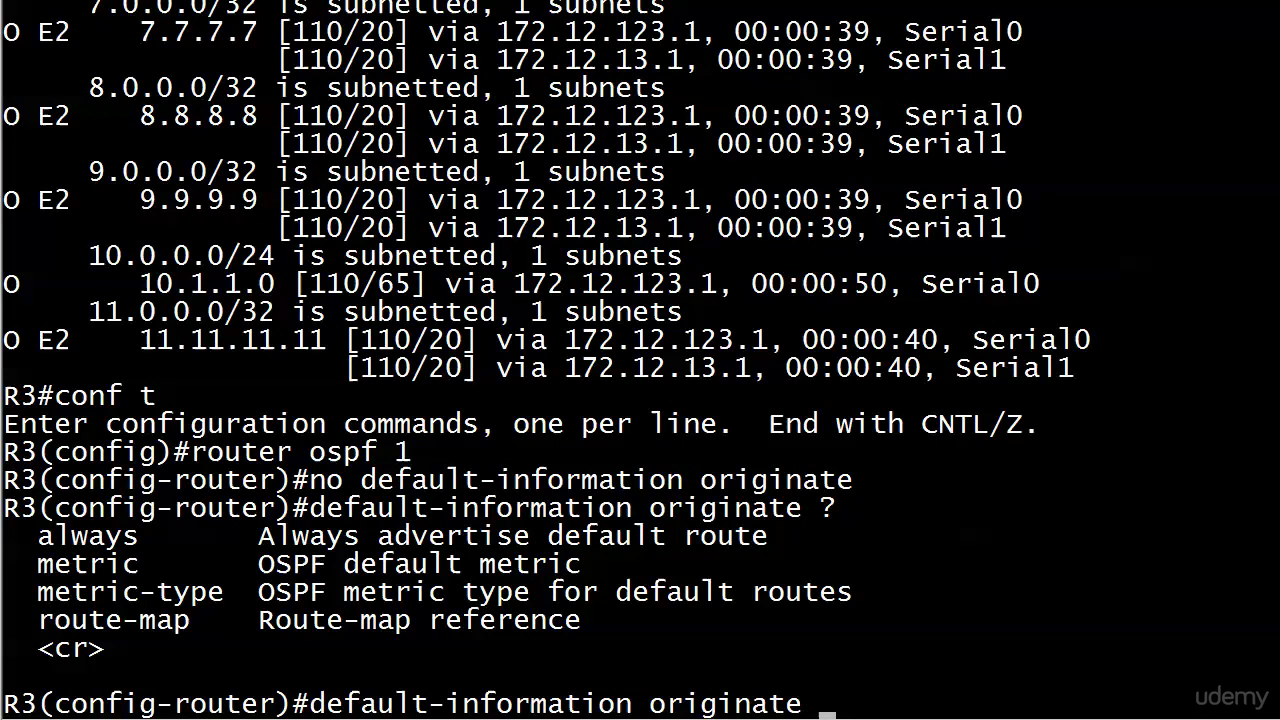
text(always ?)
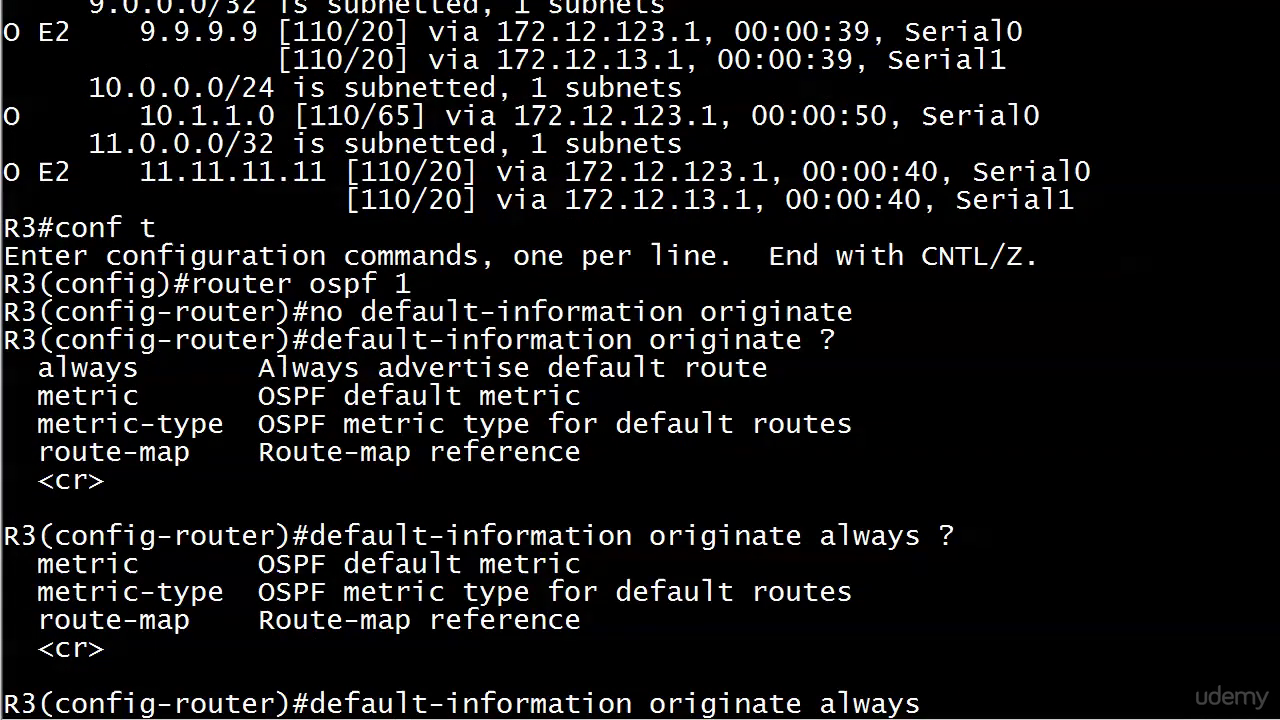
key(Return)
key(ctrl+z)
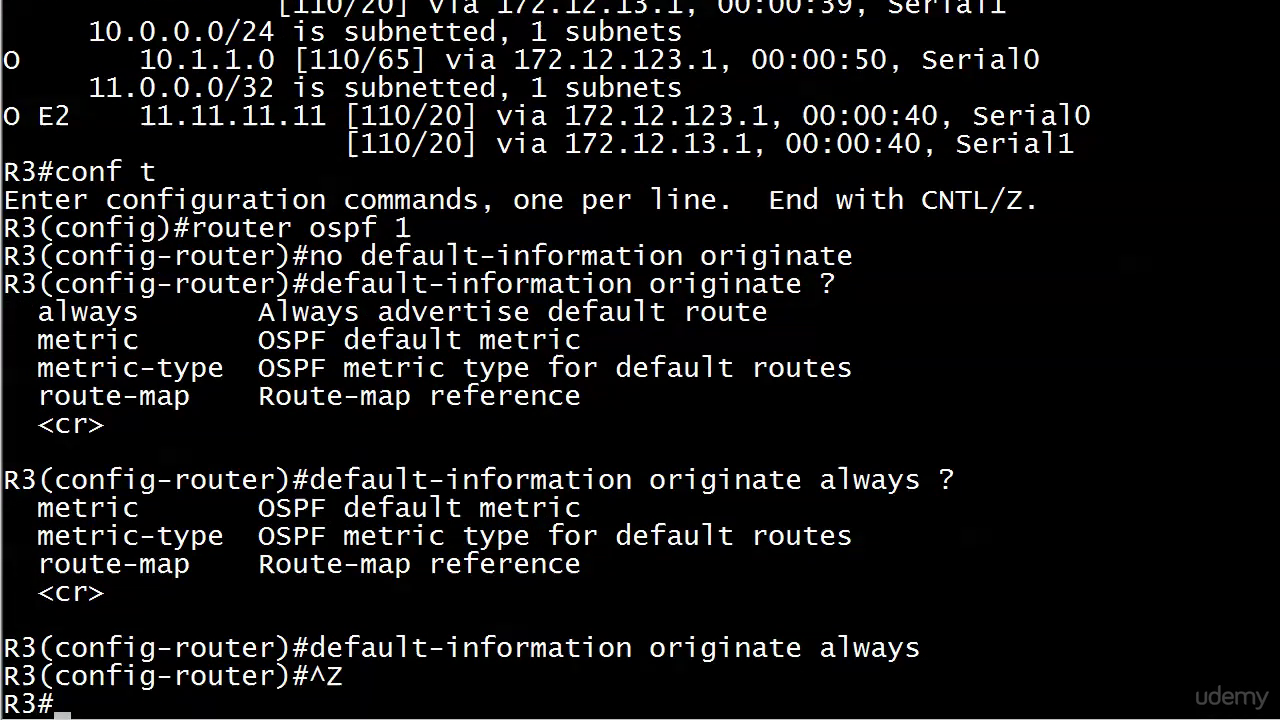
text(wr)
key(Return)
- Resume connection 4 to R4 and display its OSPF routes
key(ctrl+shift+6)
text(x4)
key(Return)
key(Return)
key(Return)
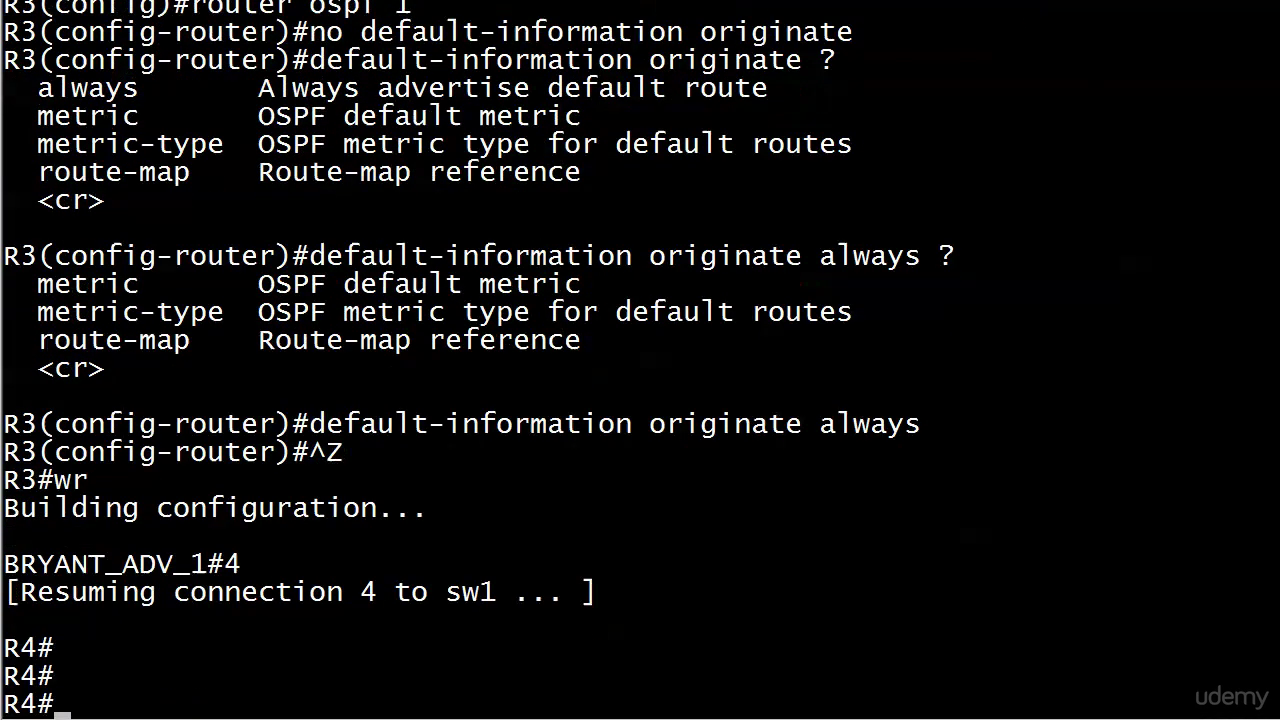
text(show ip route ospf)
key(Return)
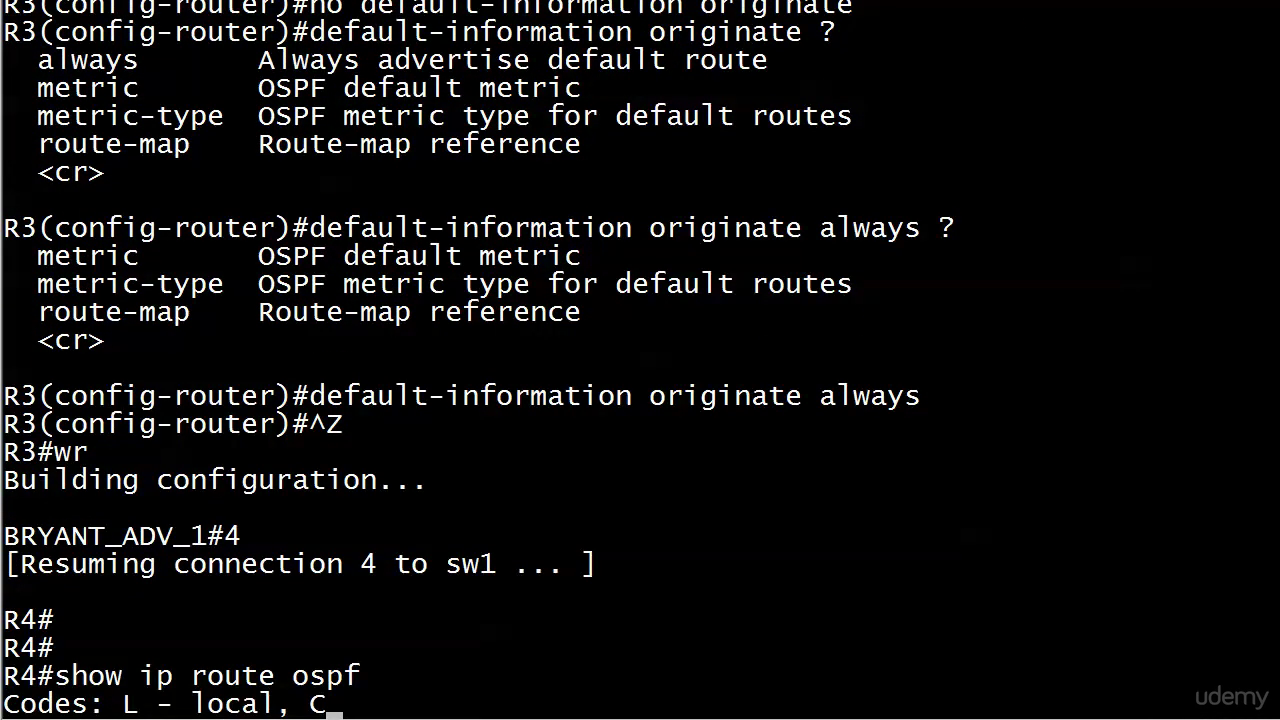
key(space)
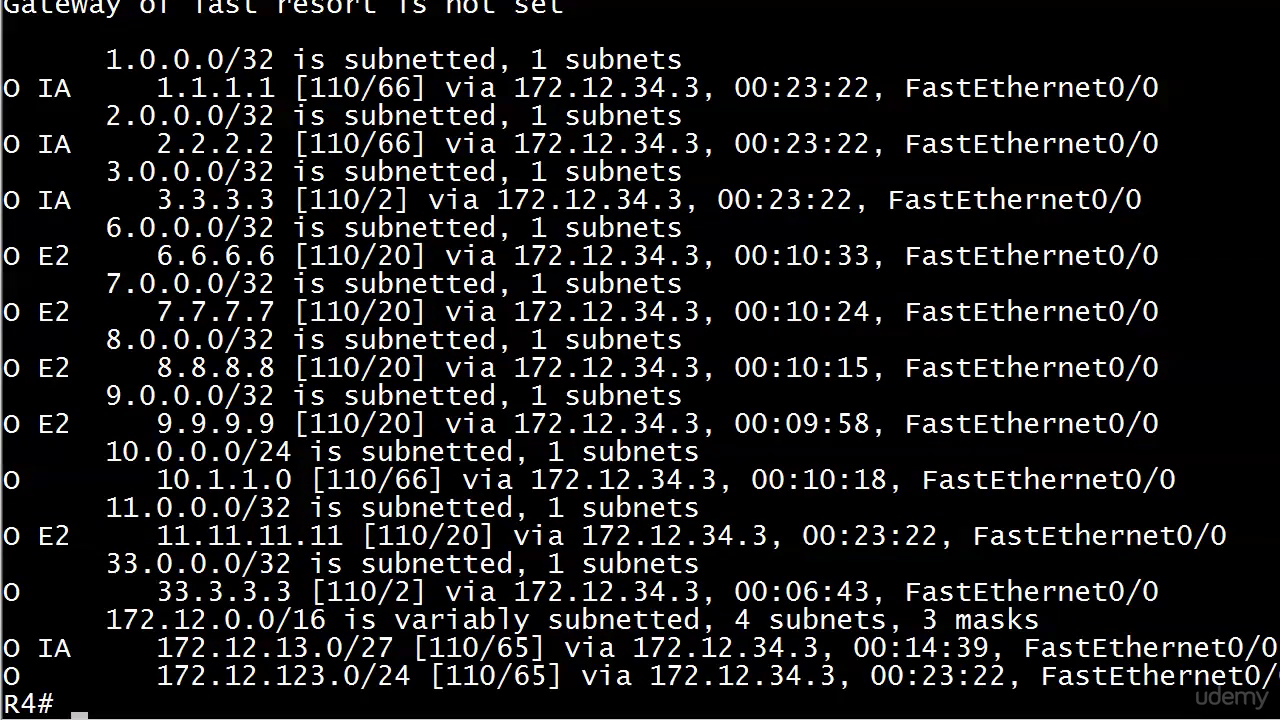
- Display R4's OSPF routes again and examine the gateway of last resort and the default route entry
key(Up)
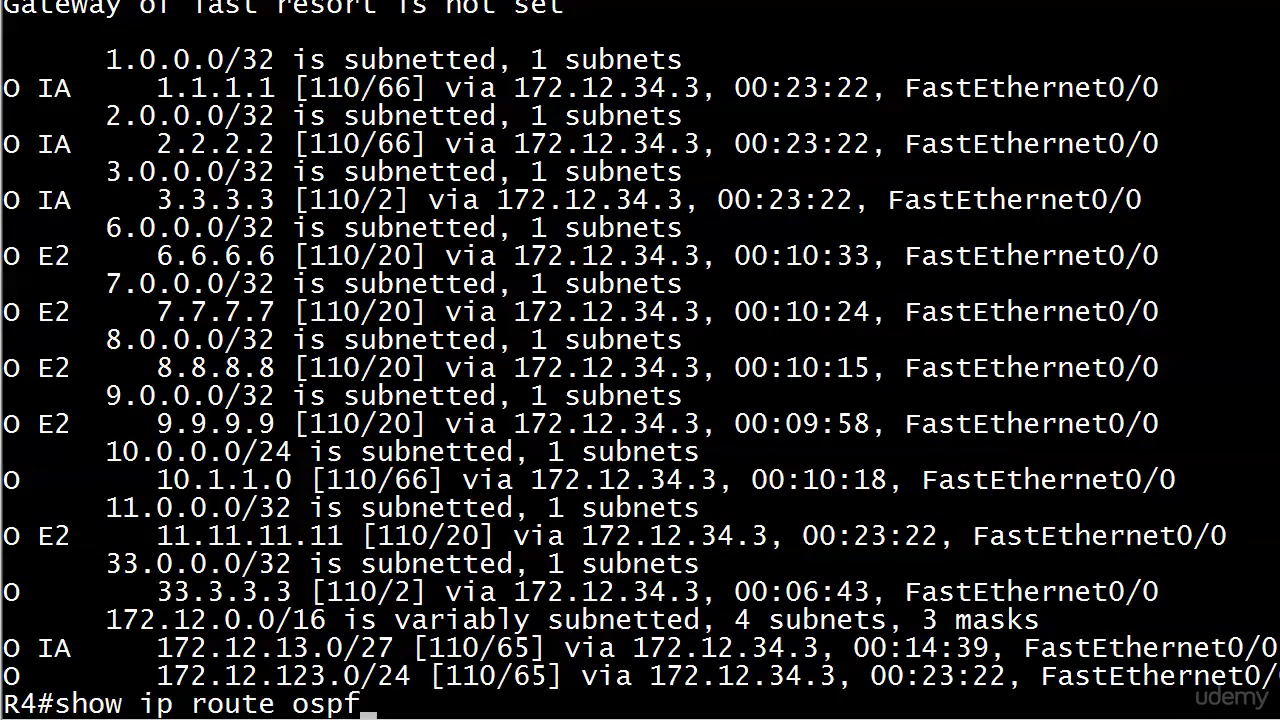
key(Return)
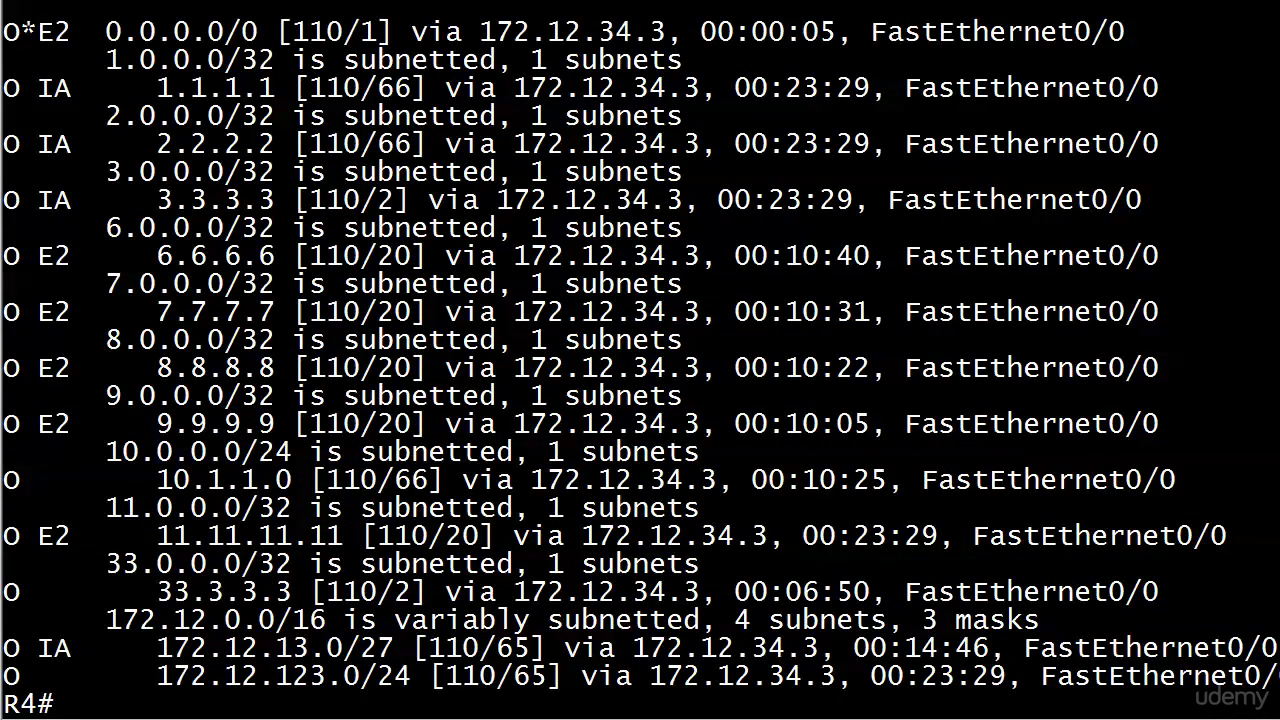
scroll(640, 360, up, 1)
scroll(640, 360, up, 1)
scroll(640, 360, up, 3)
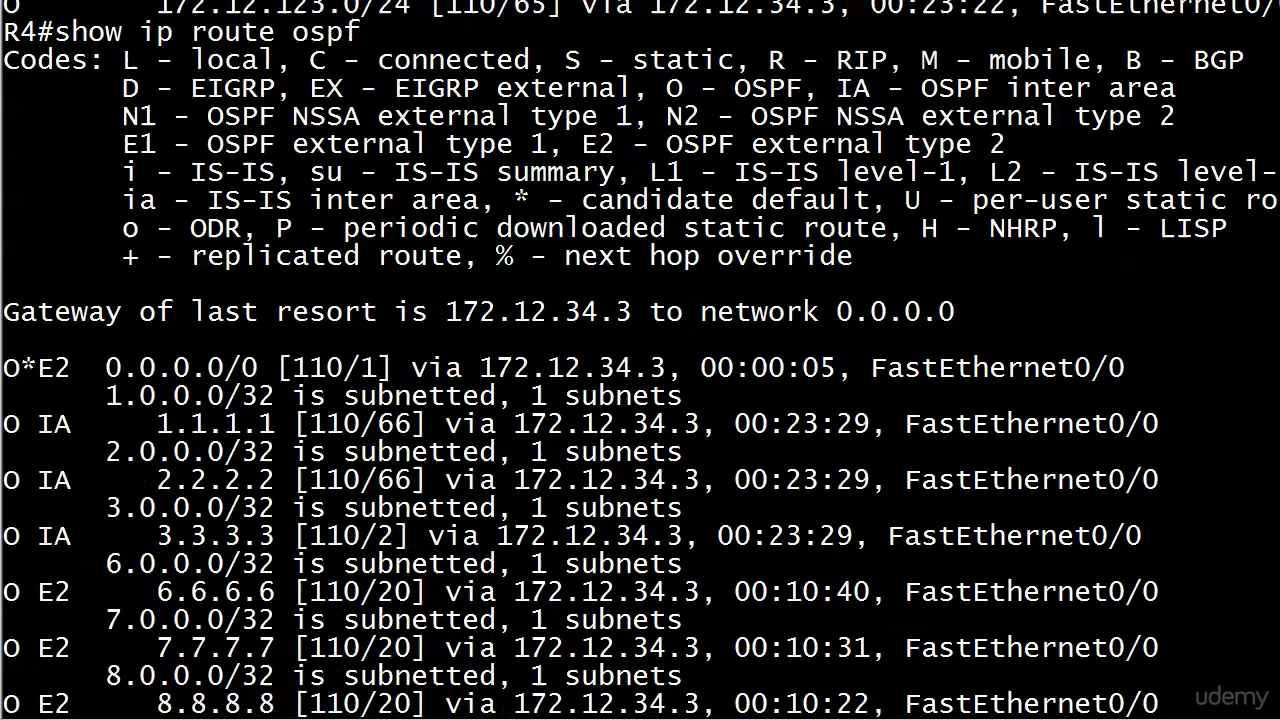
scroll(640, 360, down, 1)
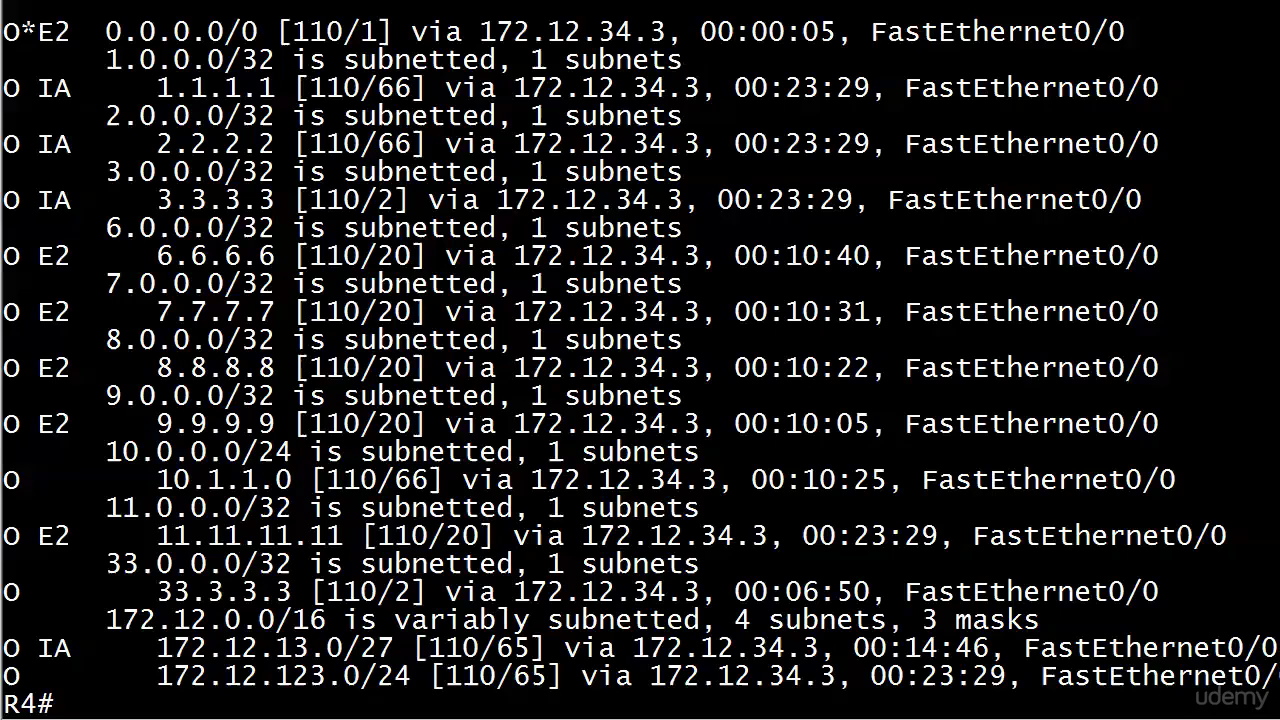
- Resume connection 1 to R1 and display its OSPF routes
key(ctrl+shift+6)
text(x)
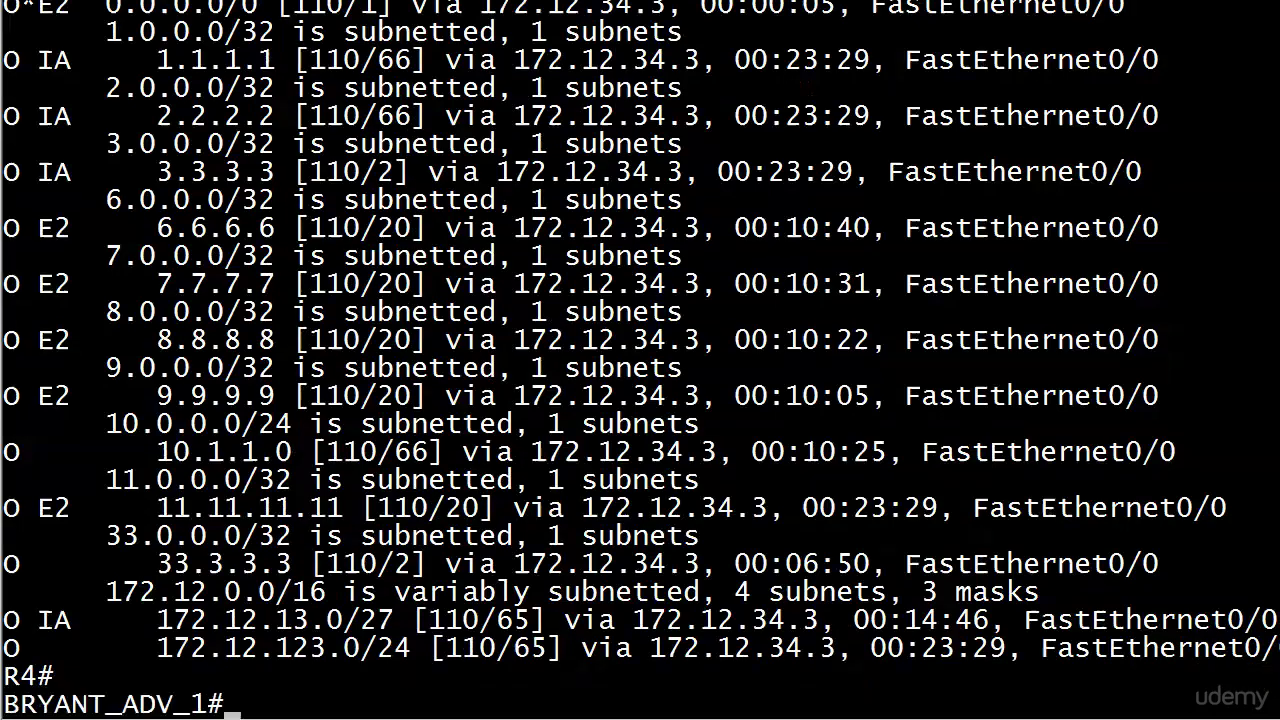
text(1)
key(Return)
key(Return)
text(show p)
key(BackSpace)
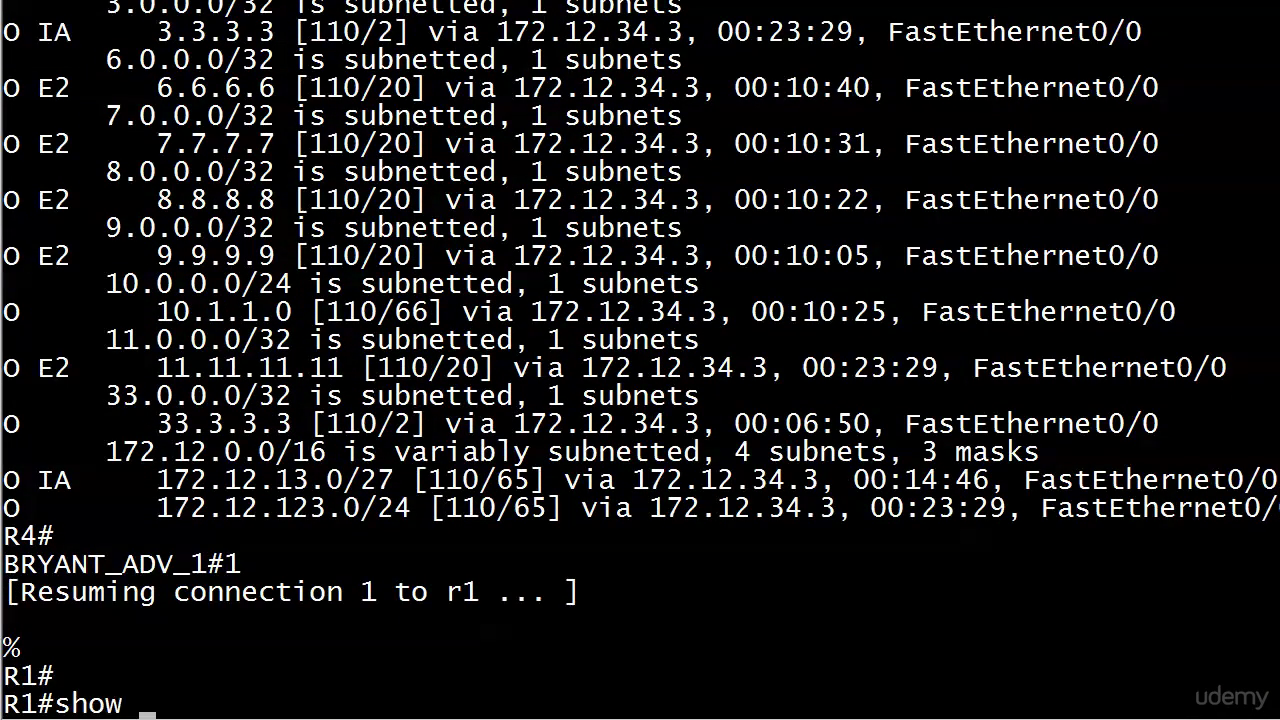
text(ip route ospf)
key(Return)
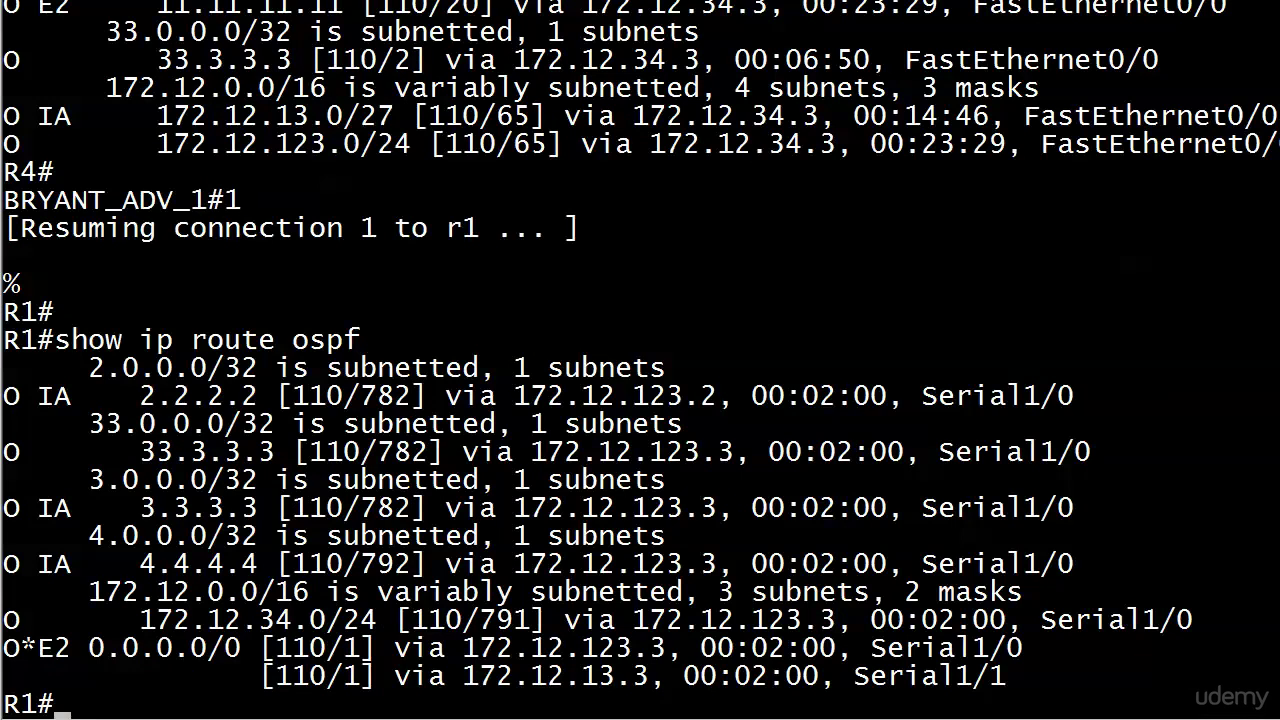
- Resume connection 2 to R2 and display its OSPF routes
key(ctrl+shift+6)
text(x2)
key(Return)
key(Return)
key(Return)
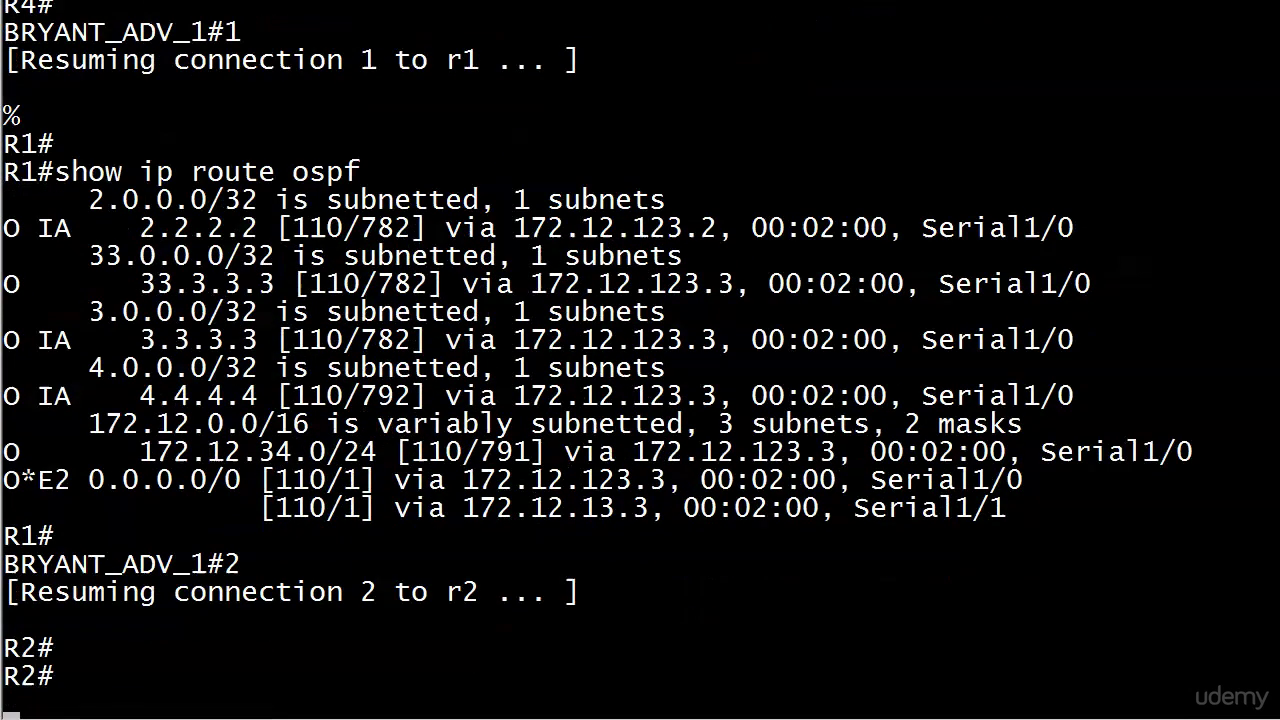
text(show ip route ospf)
key(Return)
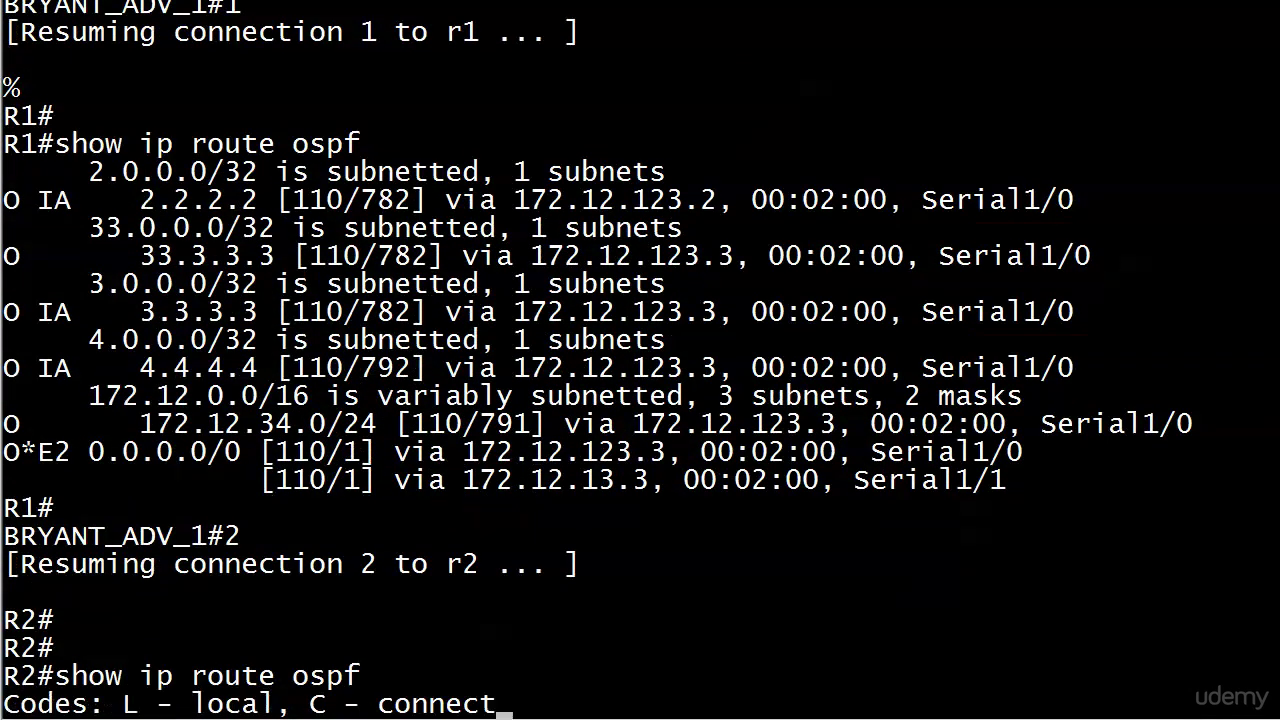